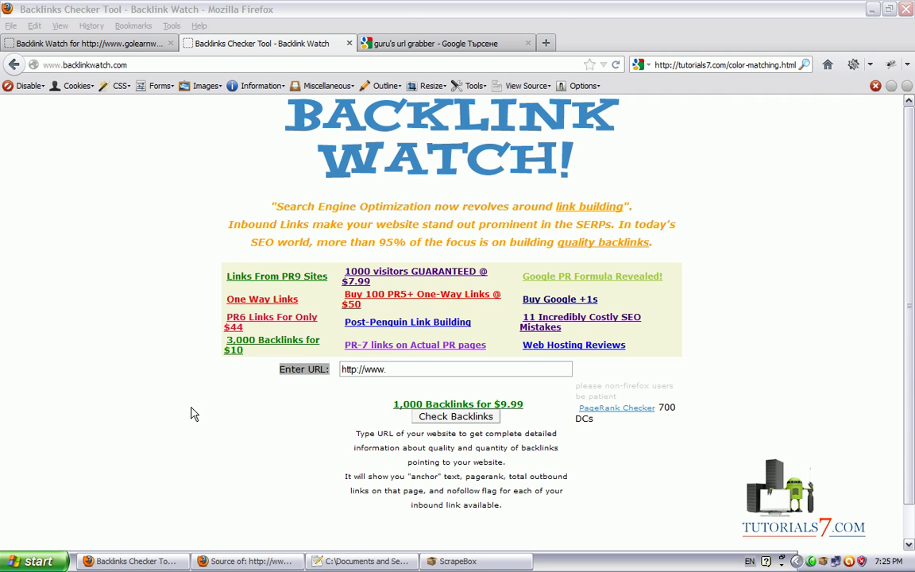
Dismiss the SEO PowerSuite ad over Backlink Watch's Enter URL field; its product page opens in a new tab.
mouse_move(181, 489)
left_mouse_down()
mouse_move(72, 100)
mouse_move(88, 93)
mouse_move(75, 48)
mouse_move(38, 79)
mouse_move(68, 92)
left_mouse_up()
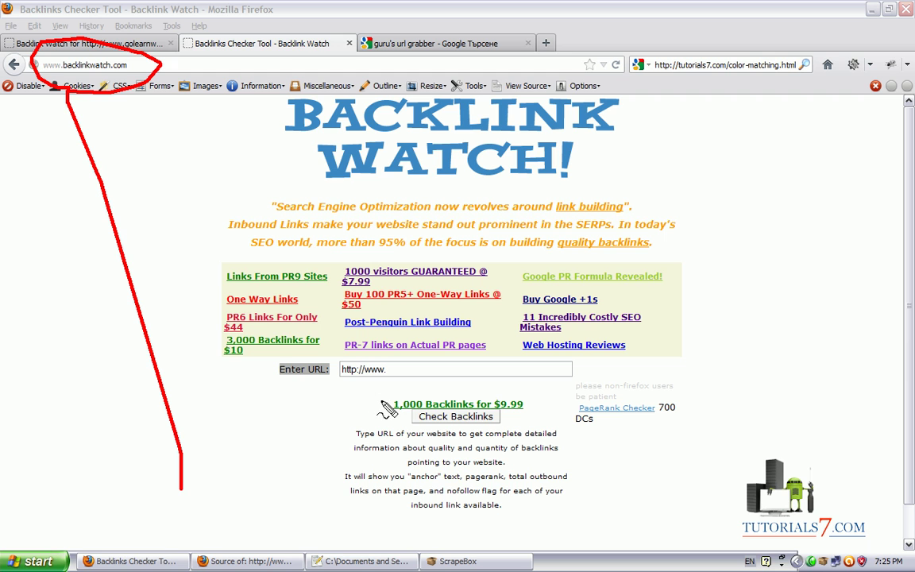
mouse_move(271, 353)
left_mouse_down()
mouse_move(362, 389)
mouse_move(579, 396)
mouse_move(526, 355)
mouse_move(278, 355)
left_mouse_up()
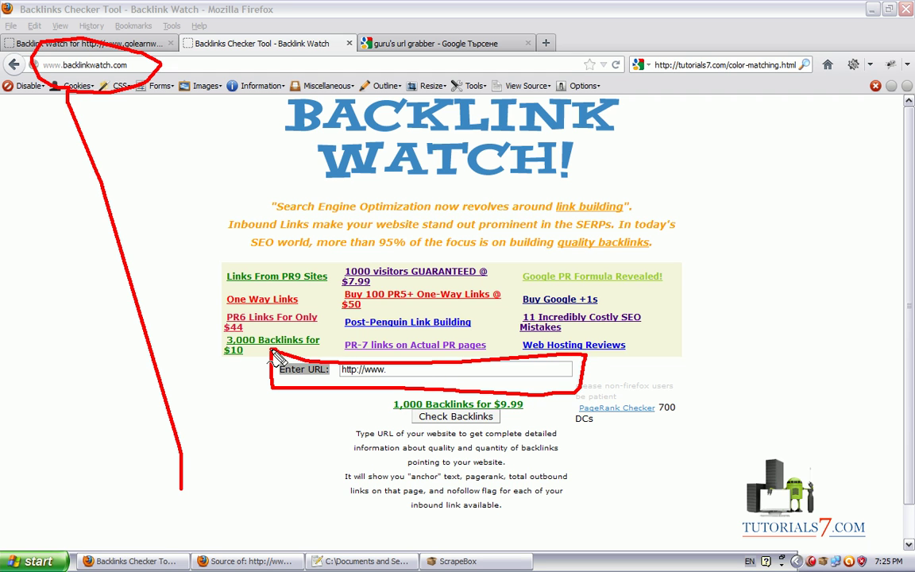
mouse_move(235, 137)
left_mouse_down()
mouse_move(320, 336)
mouse_move(278, 326)
mouse_move(310, 327)
mouse_move(322, 306)
mouse_move(306, 326)
mouse_move(318, 337)
mouse_move(266, 298)
mouse_move(322, 317)
mouse_move(286, 302)
mouse_move(306, 334)
mouse_move(288, 298)
mouse_move(279, 315)
mouse_move(292, 337)
mouse_move(272, 310)
mouse_move(319, 333)
left_mouse_up()
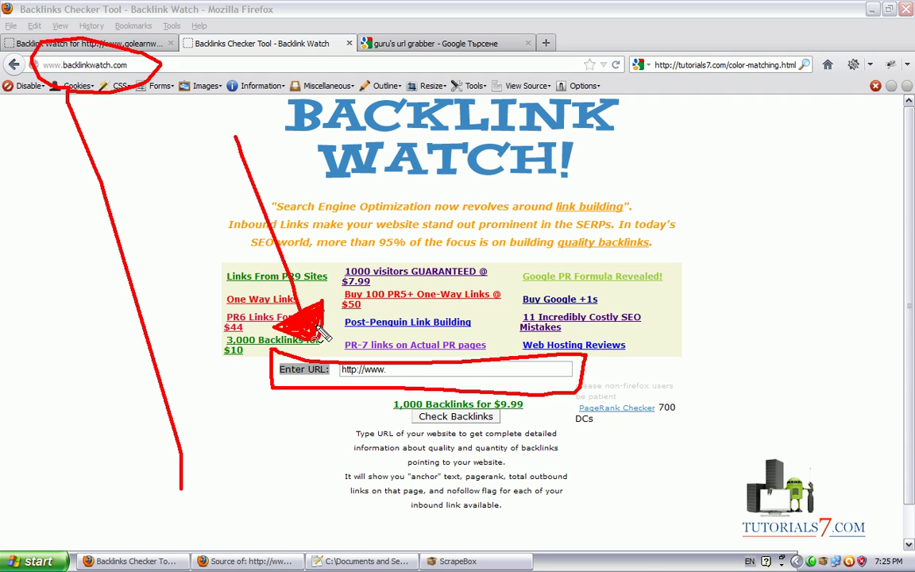
key("Escape")
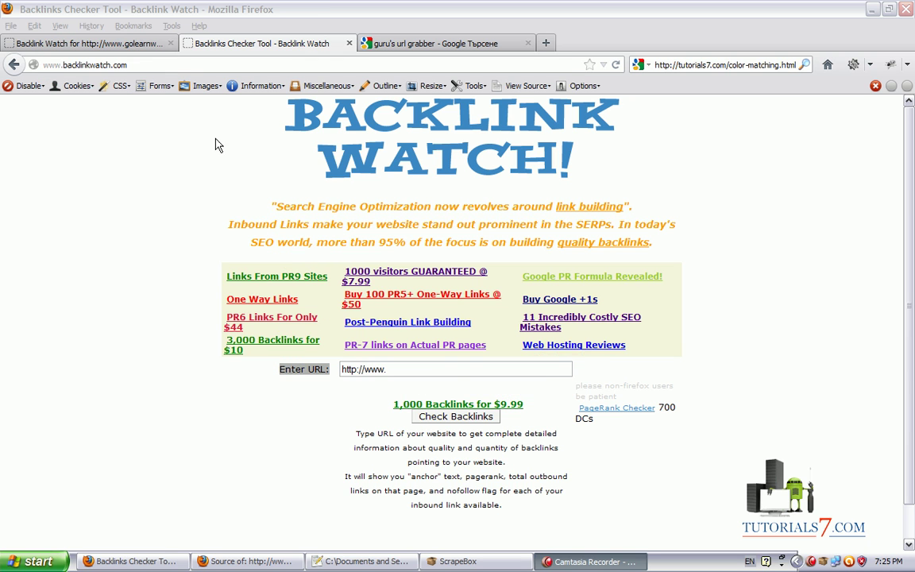
left_click(409, 369)
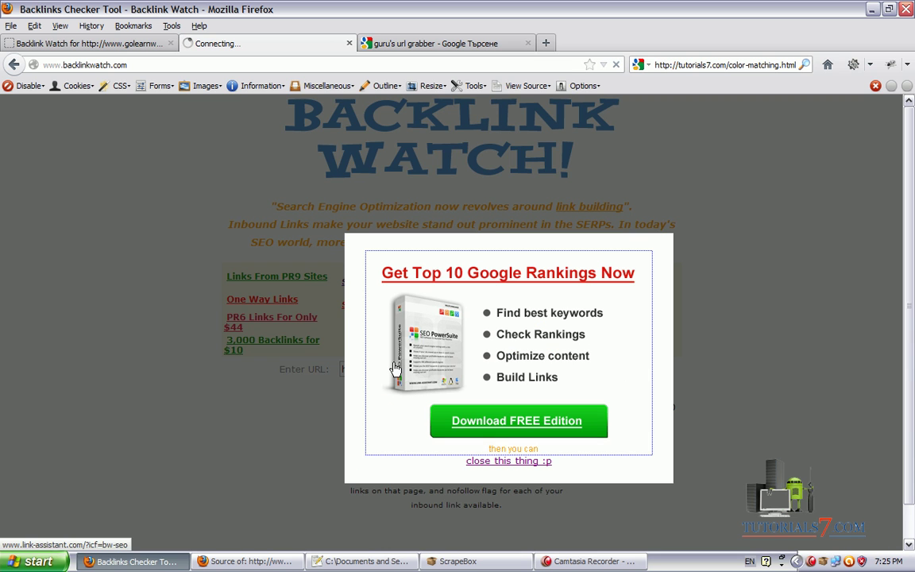
left_click(520, 463)
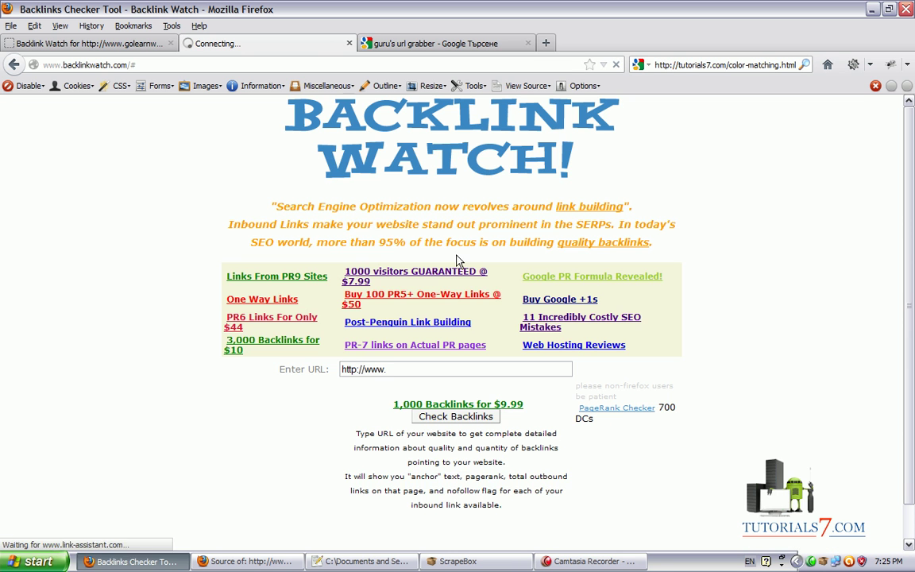
left_click(406, 368)
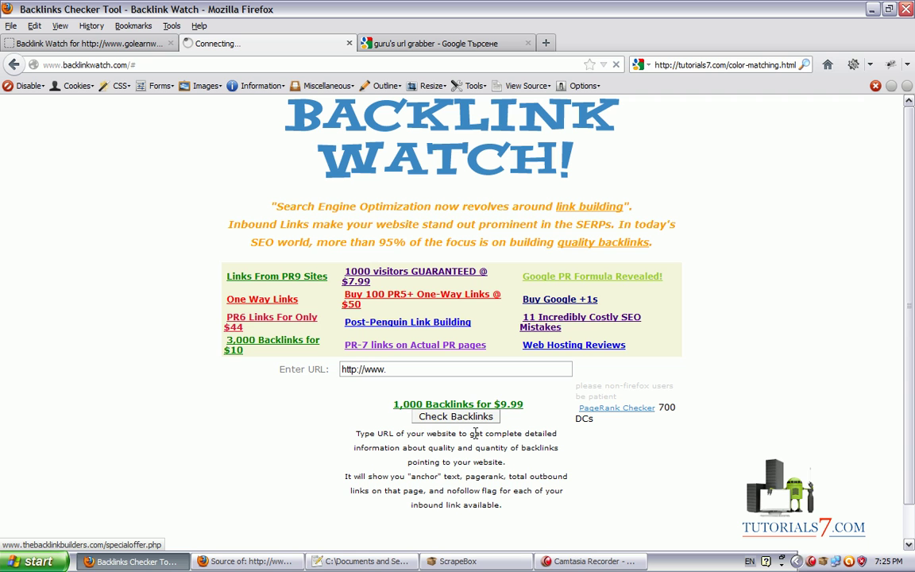
mouse_move(477, 387)
left_mouse_down()
mouse_move(383, 401)
mouse_move(477, 441)
mouse_move(500, 395)
left_mouse_up()
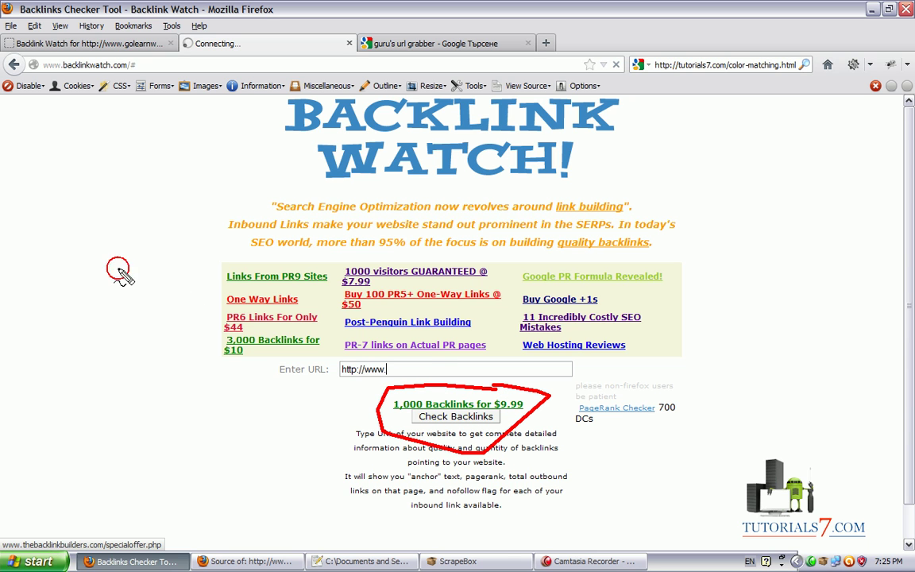
mouse_move(118, 268)
left_mouse_down()
mouse_move(302, 392)
mouse_move(353, 401)
mouse_move(332, 433)
mouse_move(364, 419)
mouse_move(337, 434)
mouse_move(361, 417)
mouse_move(350, 416)
mouse_move(333, 433)
mouse_move(350, 419)
left_mouse_up()
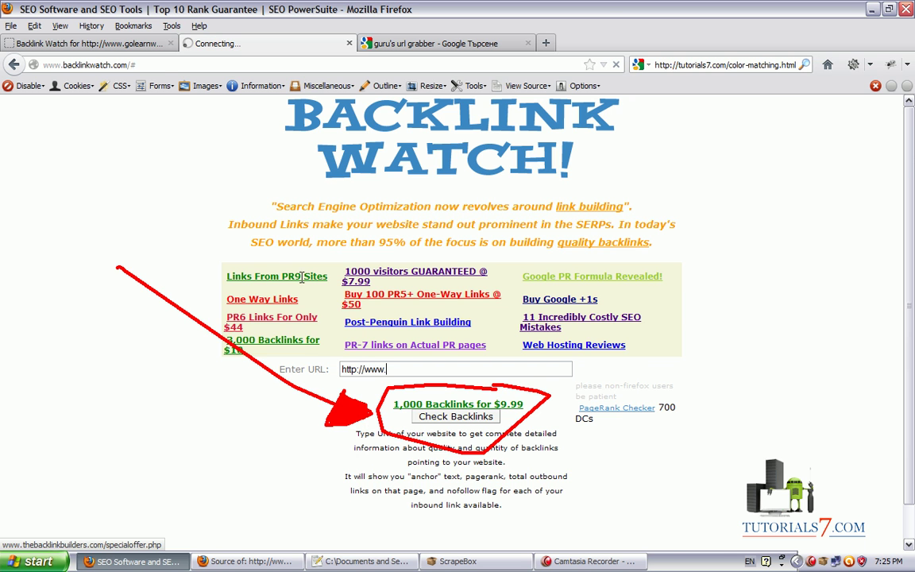
key("Escape")
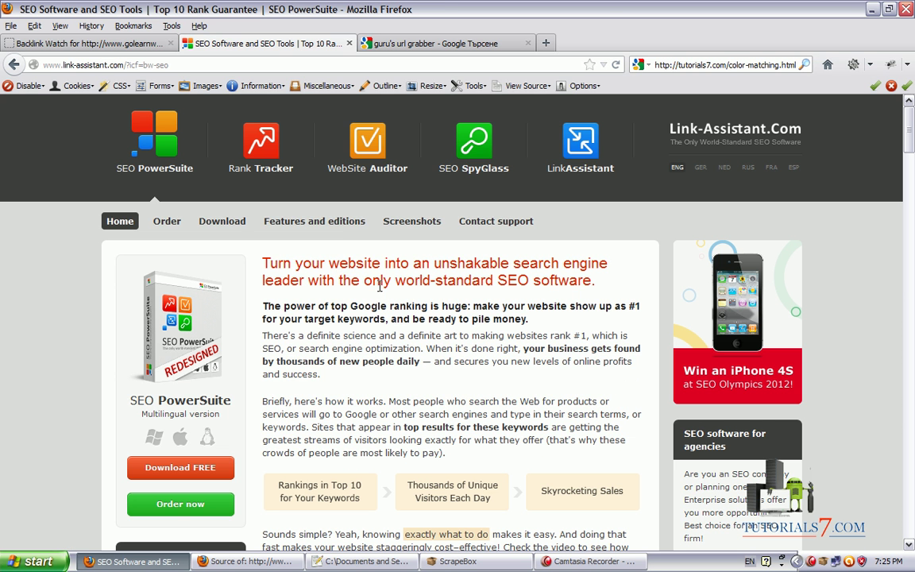
Return to the golearnweb.com Backlink Watch report and scroll down to its 798-backlink results table.
left_click(105, 44)
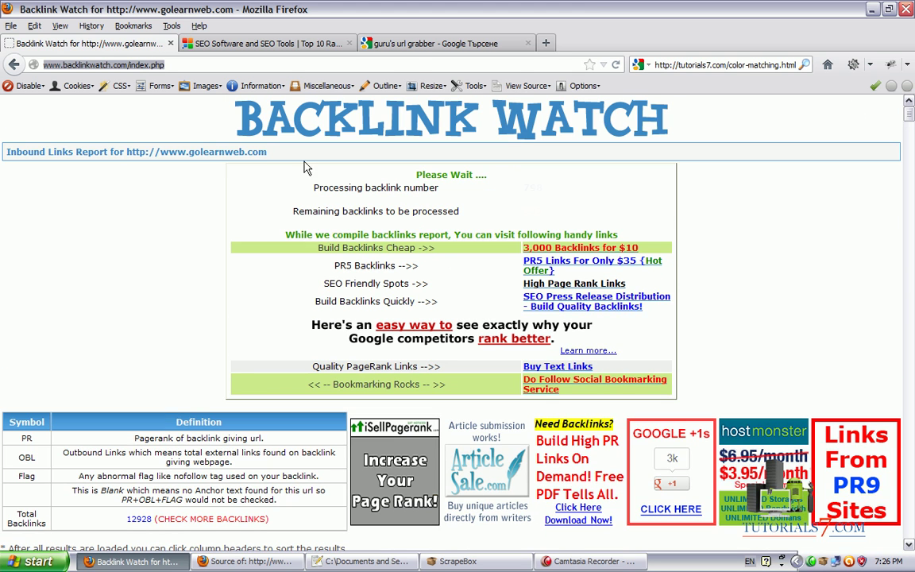
mouse_move(207, 368)
left_mouse_down()
mouse_move(198, 165)
mouse_move(270, 150)
mouse_move(127, 148)
mouse_move(173, 168)
mouse_move(195, 165)
left_mouse_up()
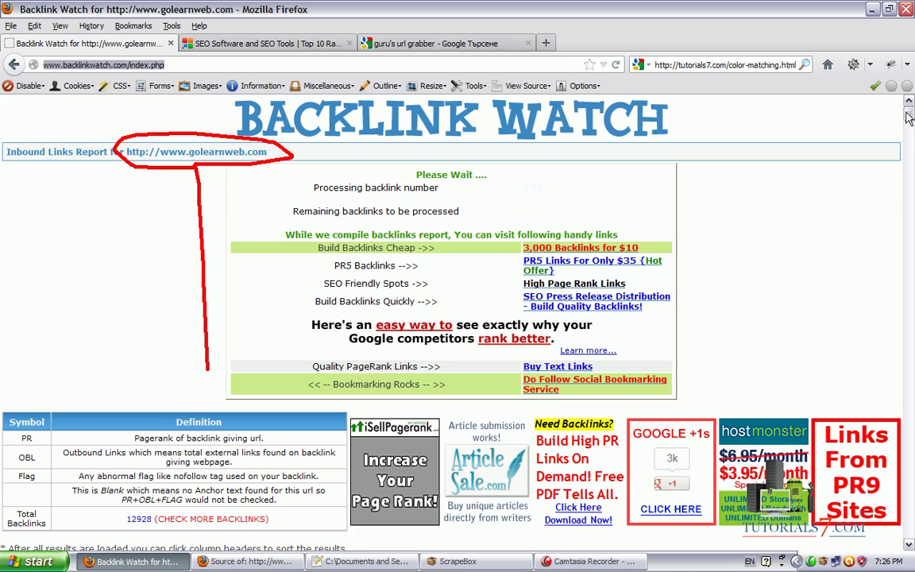
mouse_move(910, 117)
left_mouse_down()
mouse_move(904, 539)
mouse_move(909, 111)
left_mouse_up()
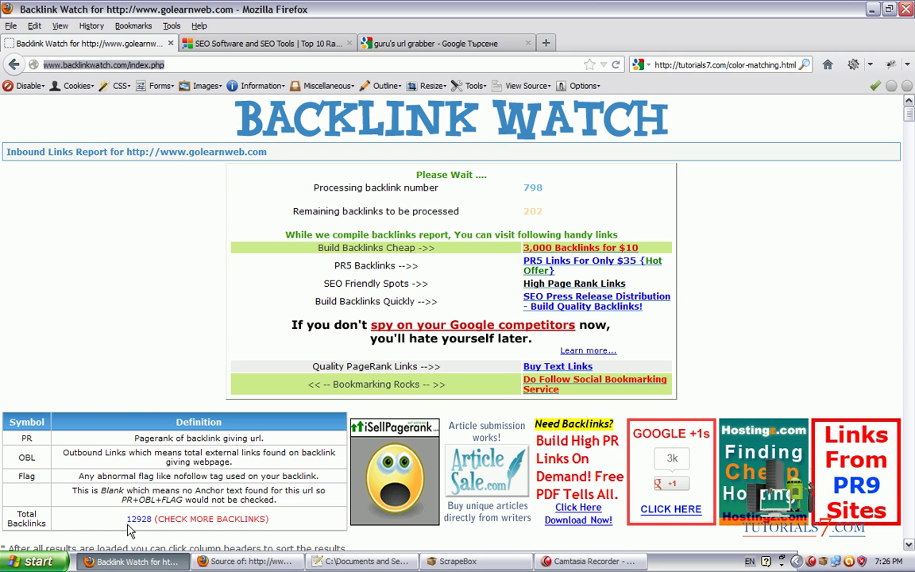
mouse_move(153, 518)
left_mouse_down()
mouse_move(127, 530)
mouse_move(162, 517)
left_mouse_up()
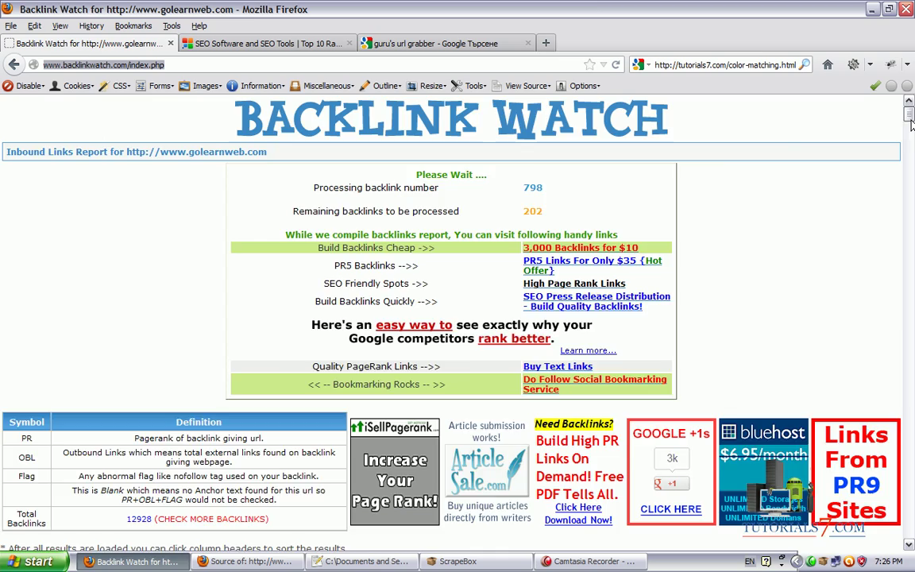
left_click_drag(911, 250, 891, 540)
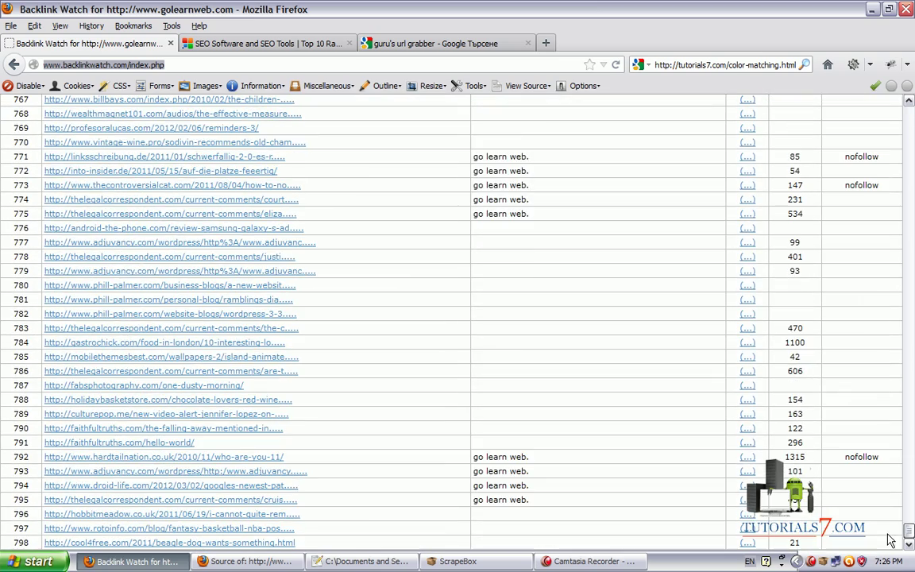
Select the whole golearnweb.com backlink report page with Ctrl+A.
left_click(26, 543)
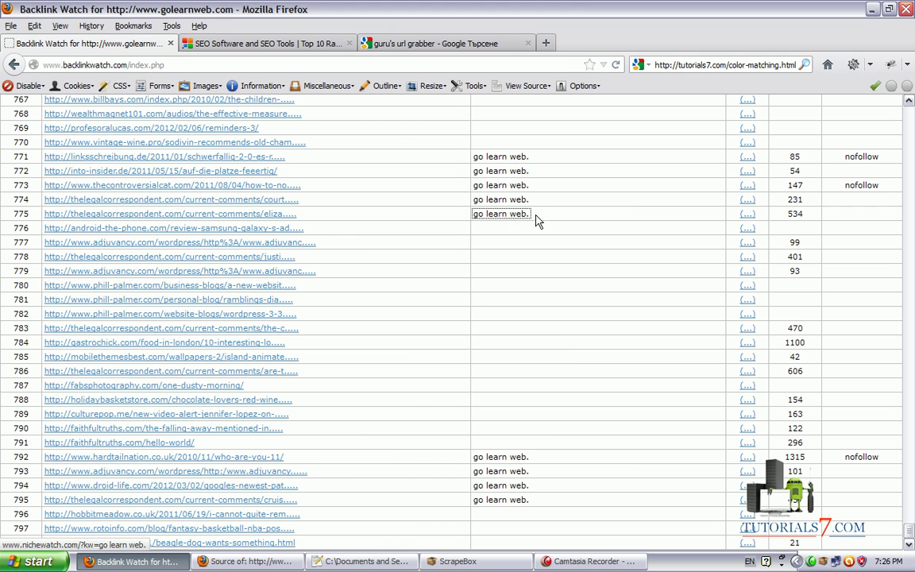
key("ctrl+a")
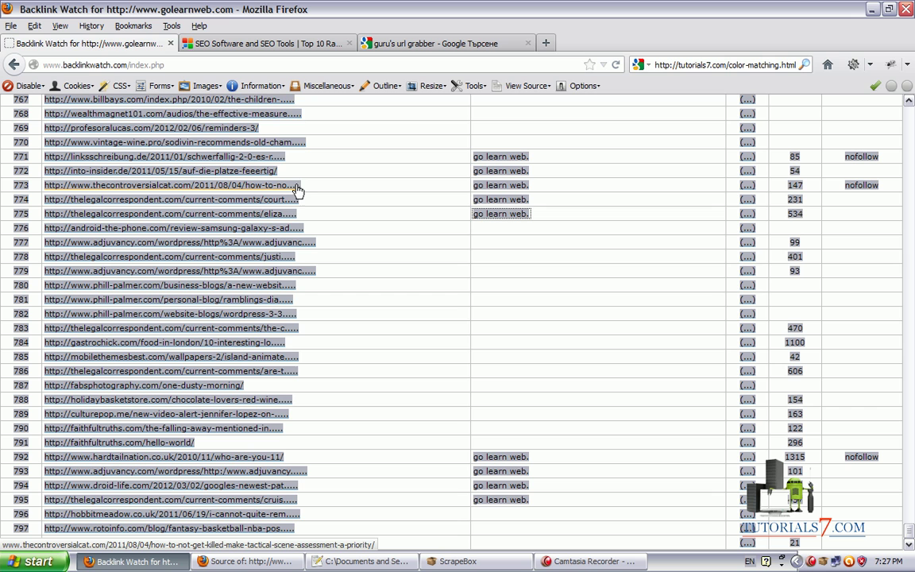
mouse_move(291, 191)
left_mouse_down()
mouse_move(315, 199)
mouse_move(321, 522)
mouse_move(308, 518)
mouse_move(321, 526)
left_mouse_up()
mouse_move(4, 544)
left_mouse_down()
mouse_move(347, 552)
mouse_move(24, 553)
mouse_move(10, 542)
left_mouse_up()
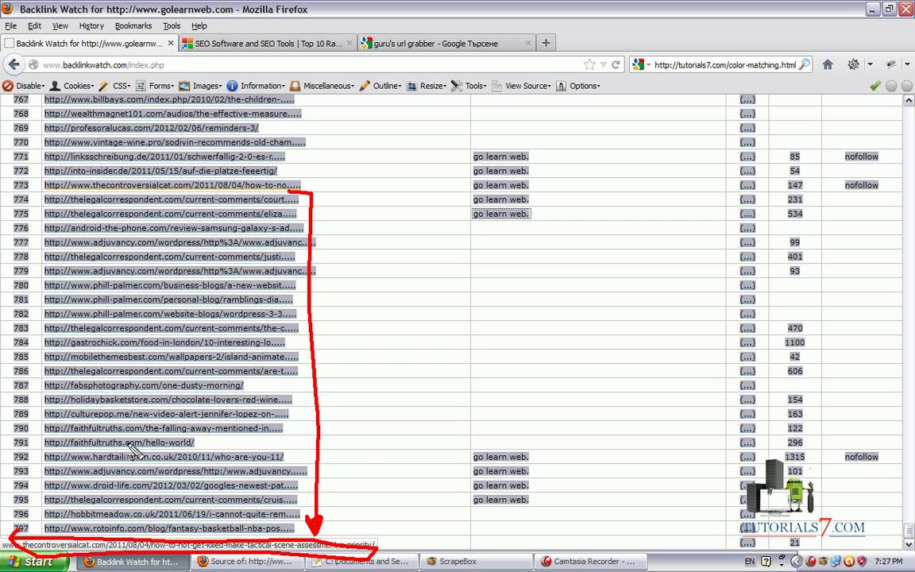
key("Escape")
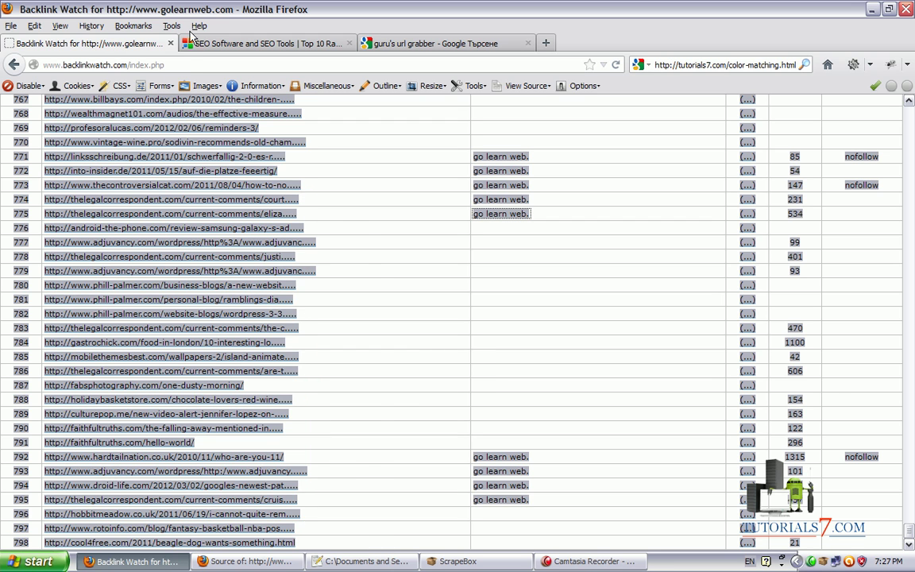
left_click(62, 27)
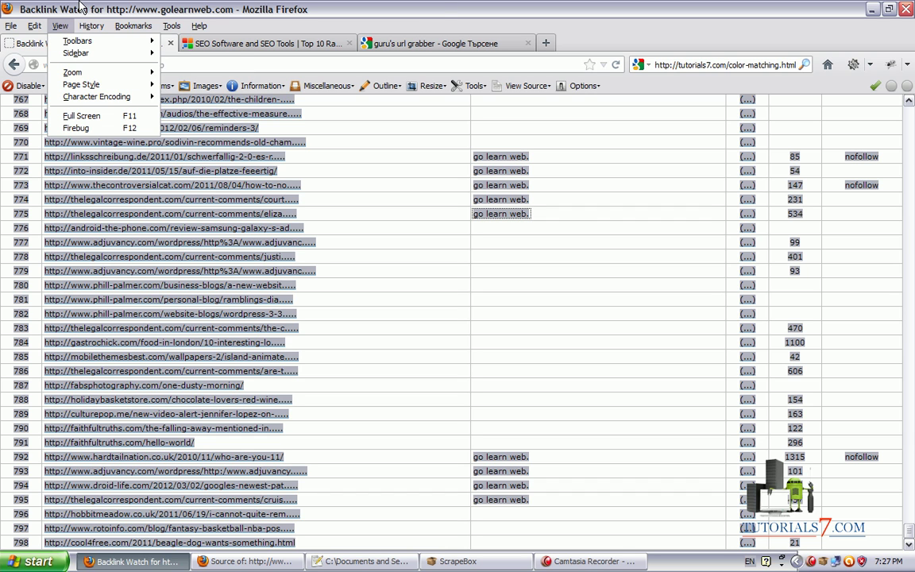
left_click(393, 8)
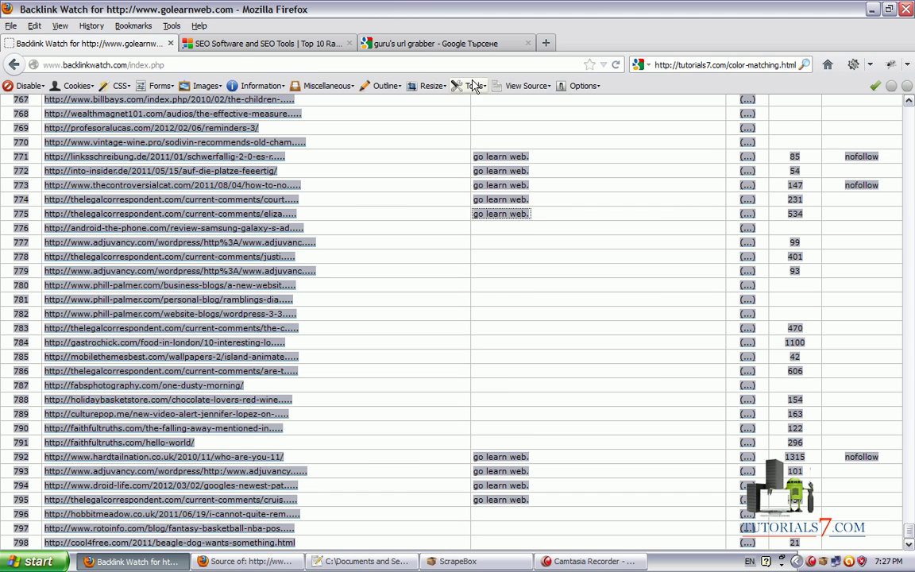
Open the backlinkwatch.com report page's HTML source in Firefox and select all of it.
left_click(513, 90)
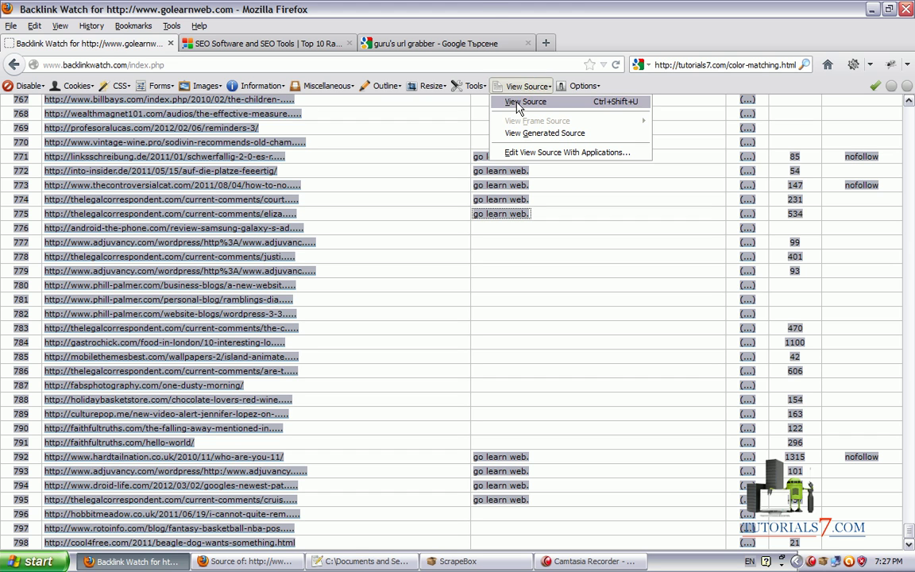
left_click(525, 102)
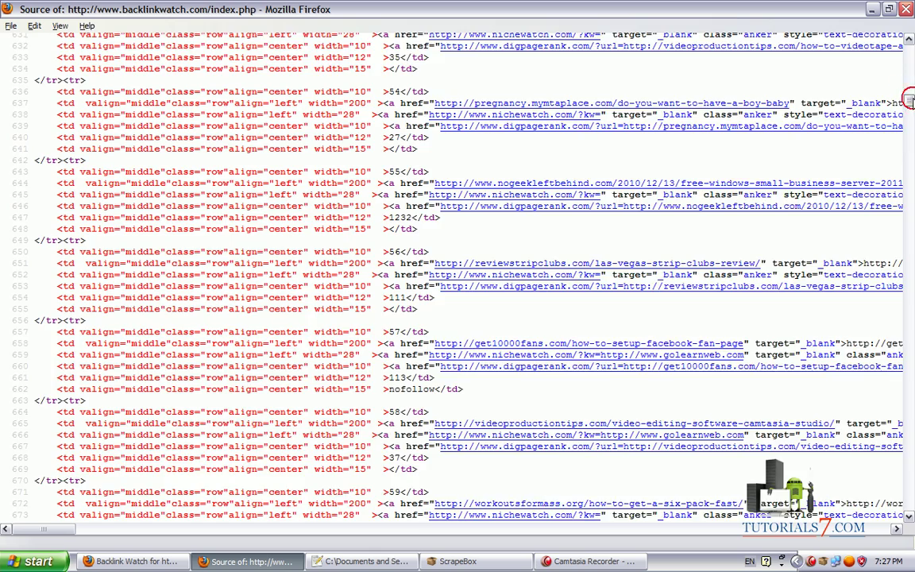
left_click_drag(908, 98, 896, 283)
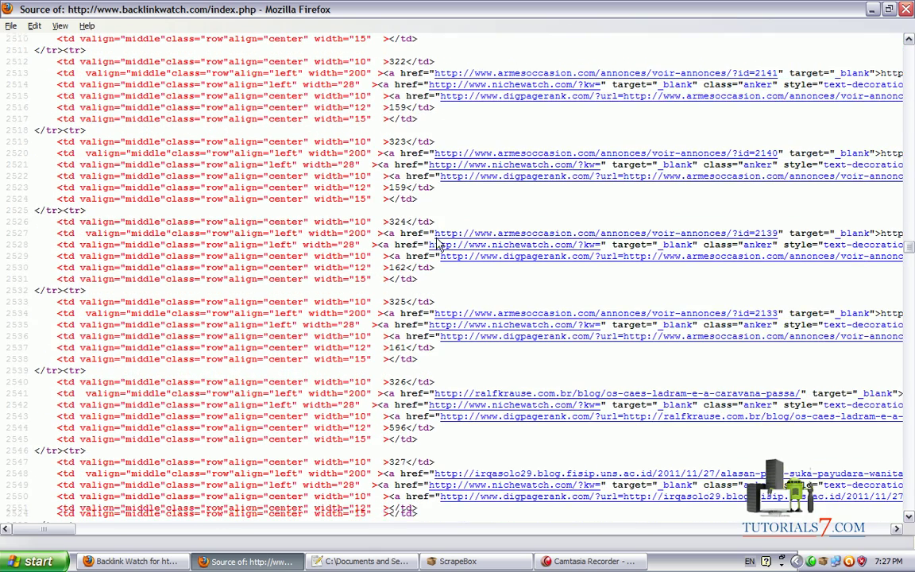
triple_click(397, 206)
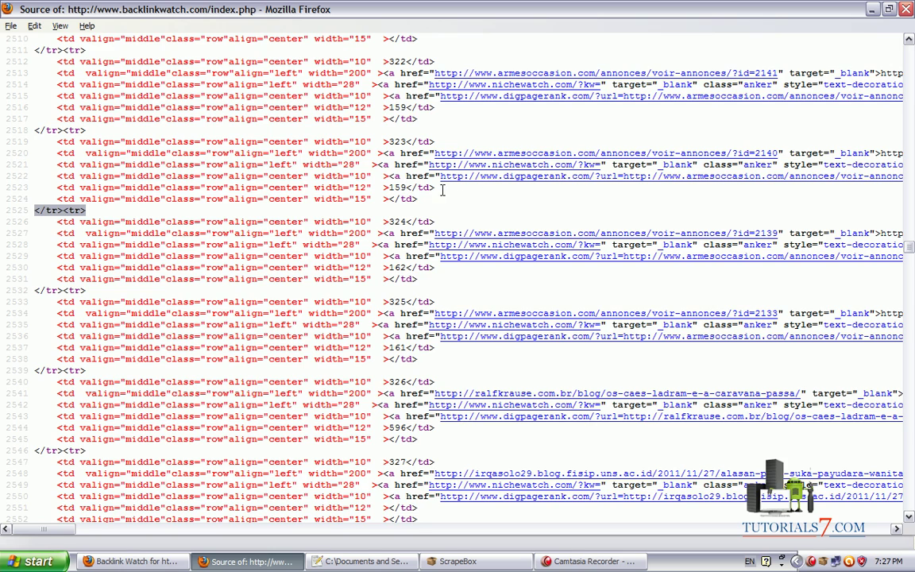
key("ctrl+a")
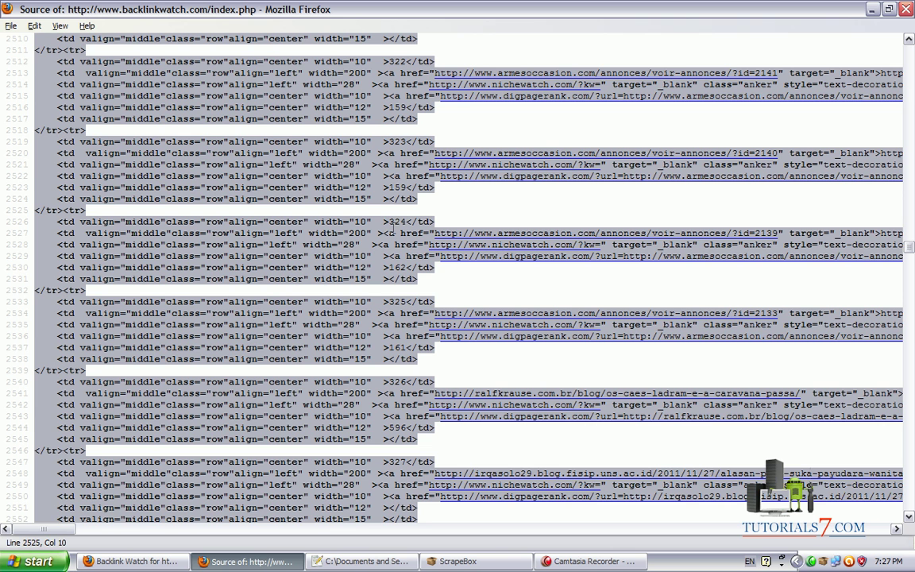
Replace the contents of backlinks.txt with the copied page source and save it.
left_click(337, 560)
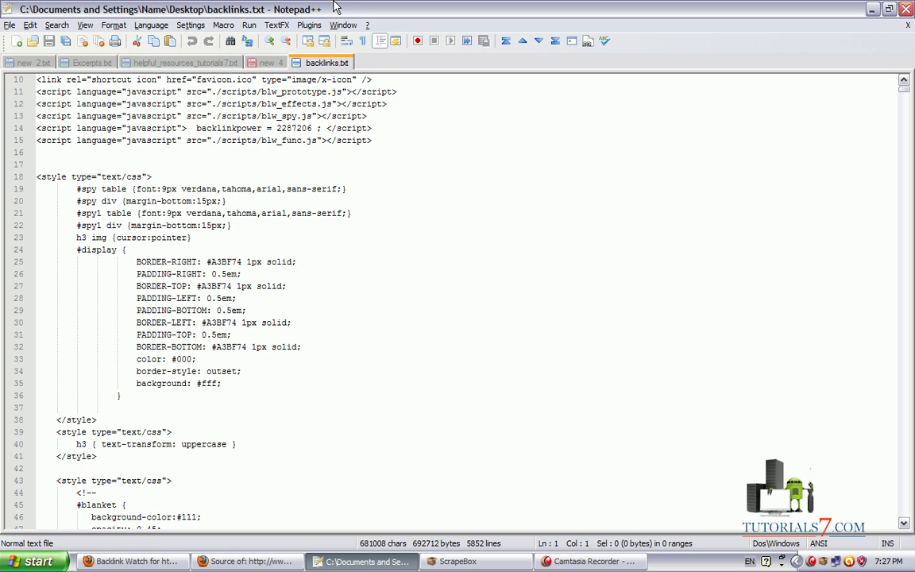
key("ctrl+a")
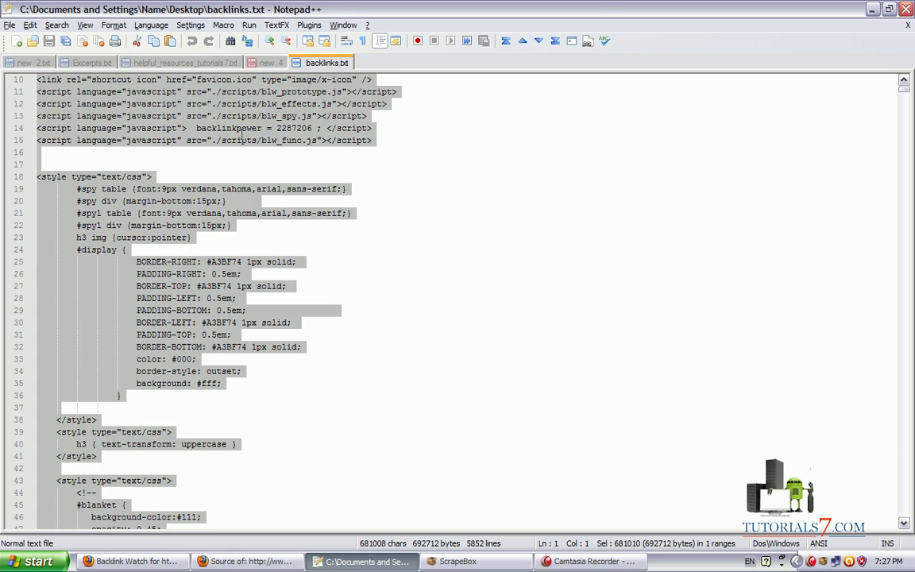
key("ctrl+v")
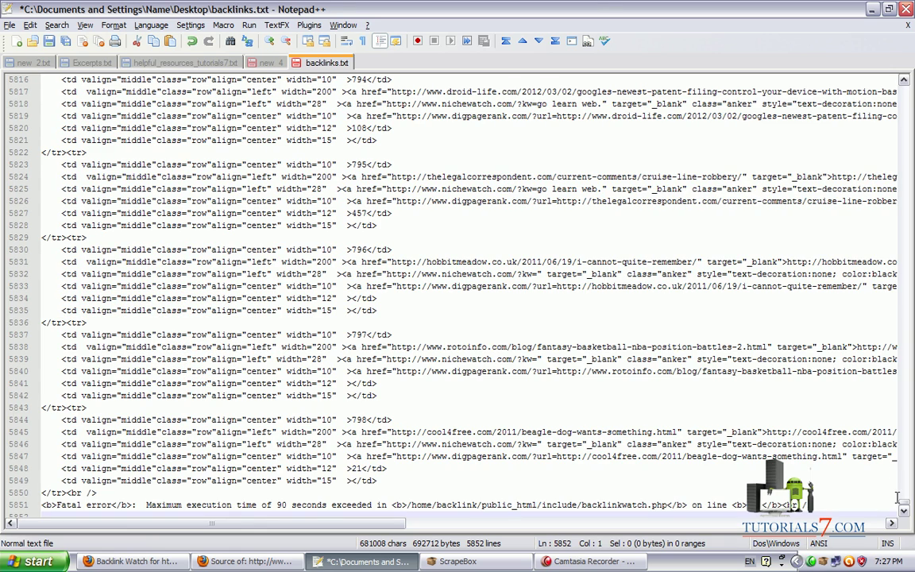
left_click_drag(905, 509, 908, 93)
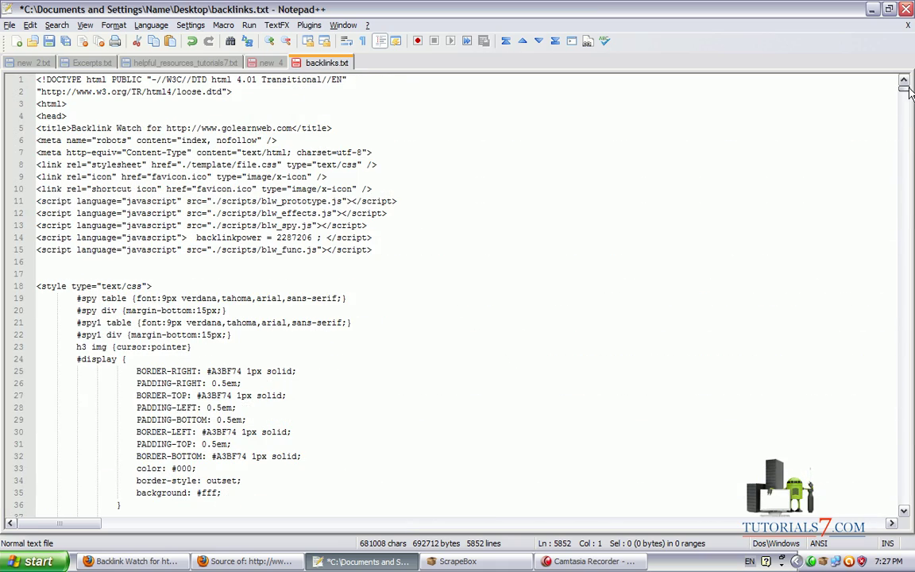
key("ctrl+s")
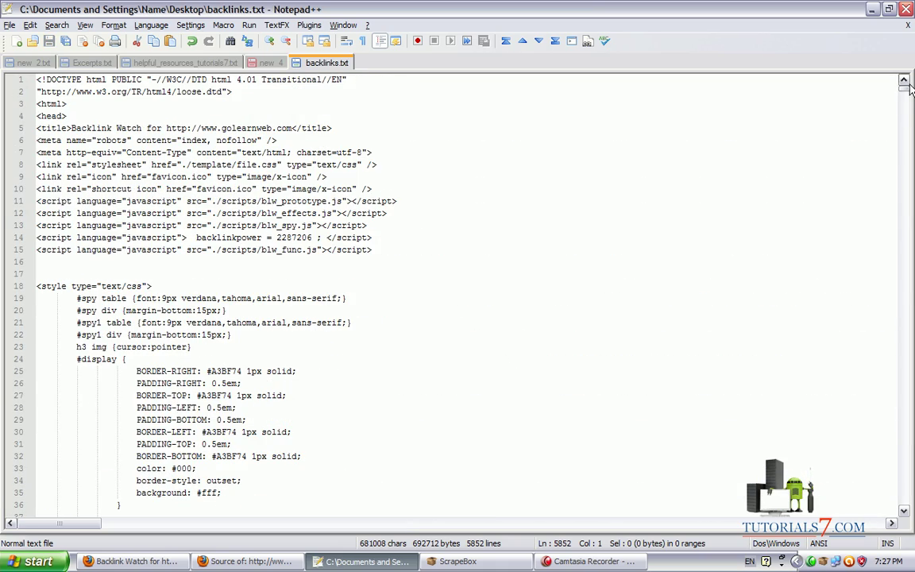
Check that backlinks.txt runs to its final line 5852, then show the desktop.
left_click_drag(904, 86, 893, 518)
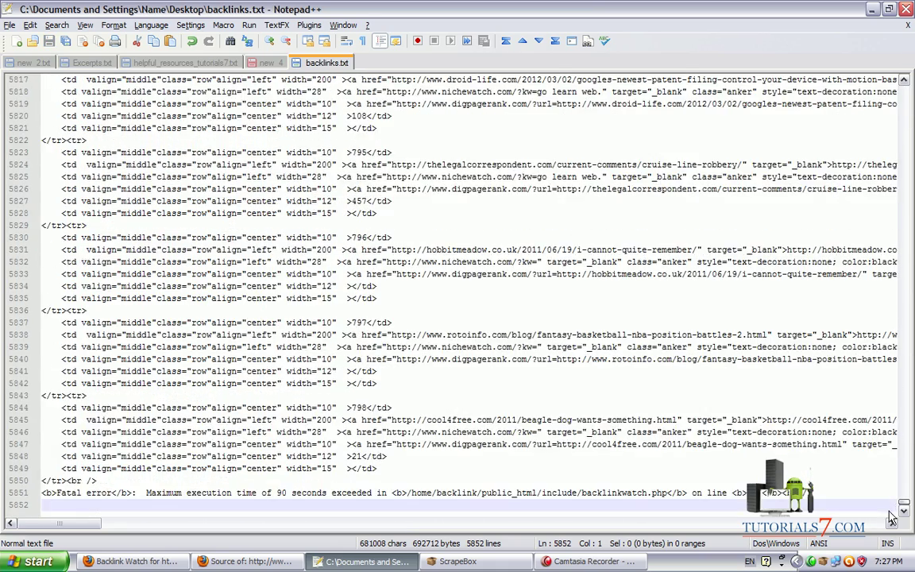
mouse_move(44, 501)
left_mouse_down()
mouse_move(8, 509)
mouse_move(51, 523)
mouse_move(46, 505)
left_mouse_up()
left_click_drag(86, 523, 119, 529)
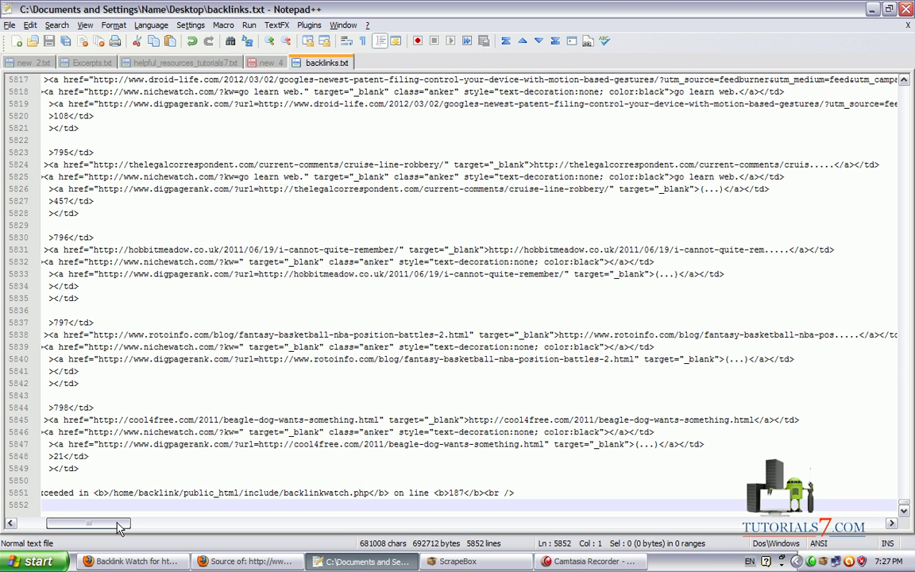
left_click_drag(119, 529, 127, 527)
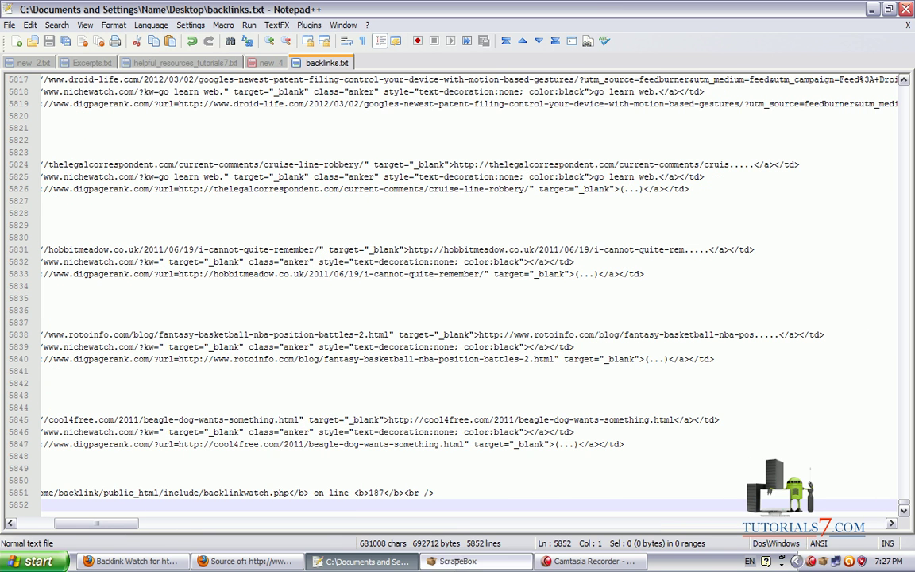
key("super+d")
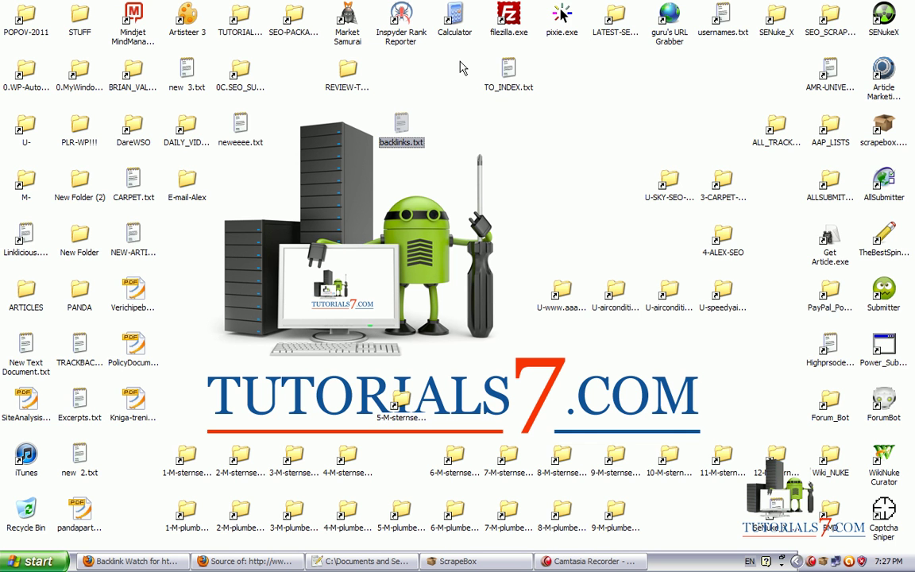
left_click(444, 74)
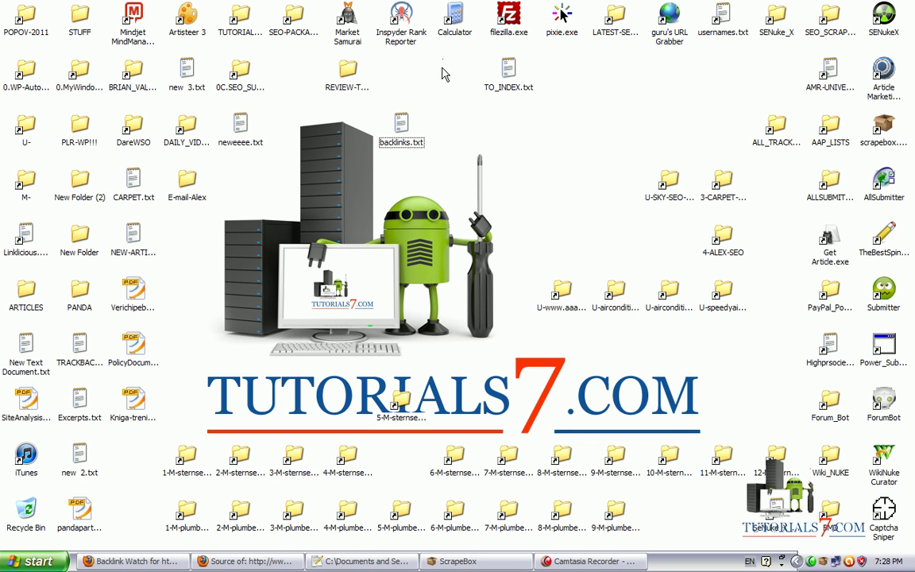
left_click(469, 561)
left_click(390, 36)
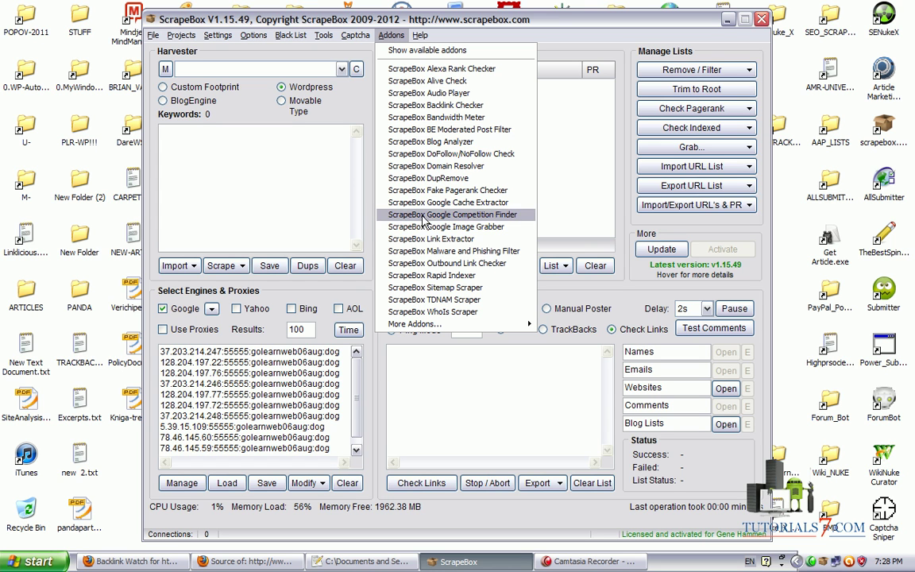
mouse_move(395, 245)
left_mouse_down()
mouse_move(378, 216)
mouse_move(449, 226)
mouse_move(401, 232)
mouse_move(391, 245)
left_mouse_up()
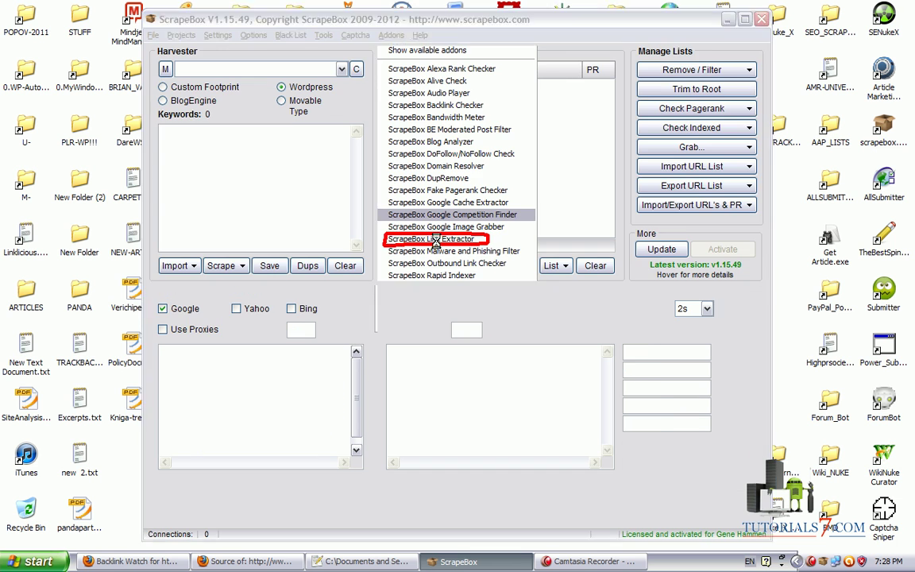
left_click(429, 238)
left_click(391, 34)
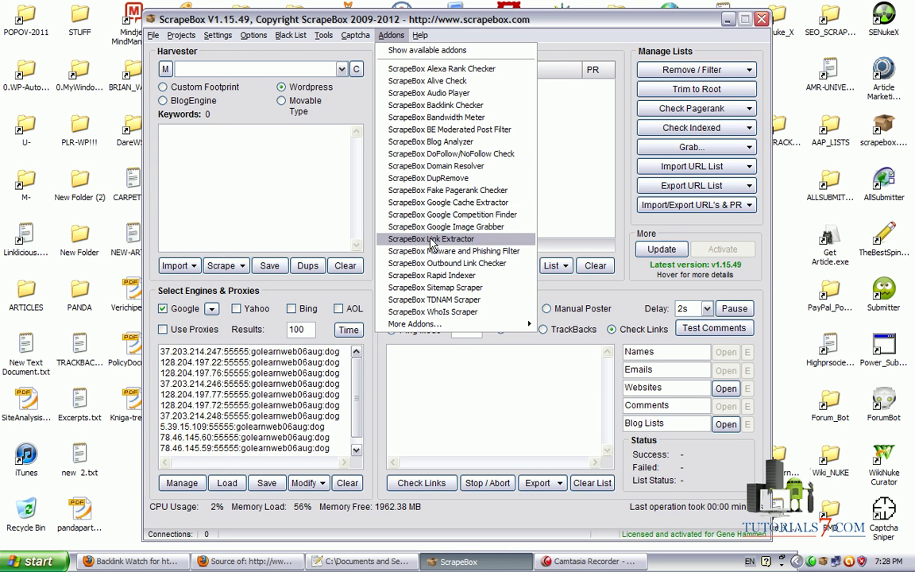
left_click(426, 199)
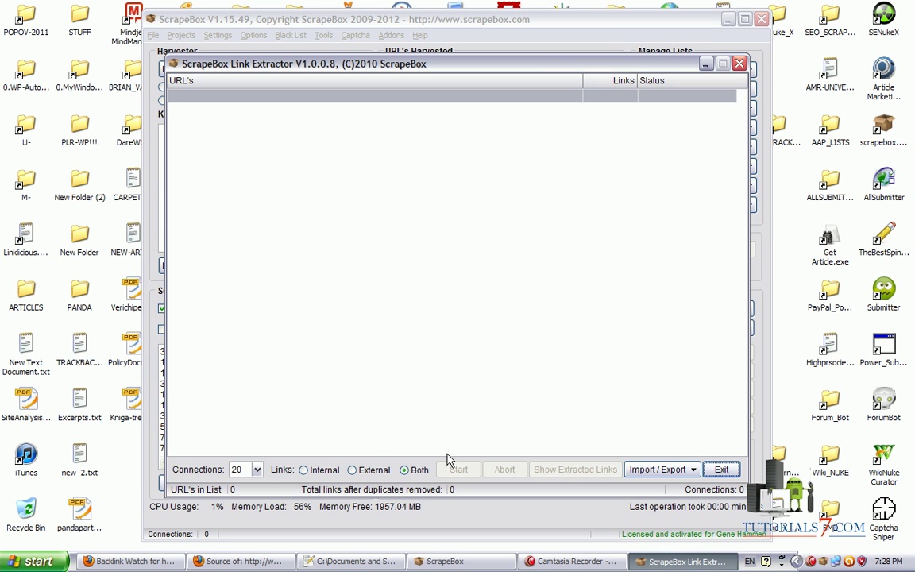
left_click(671, 470)
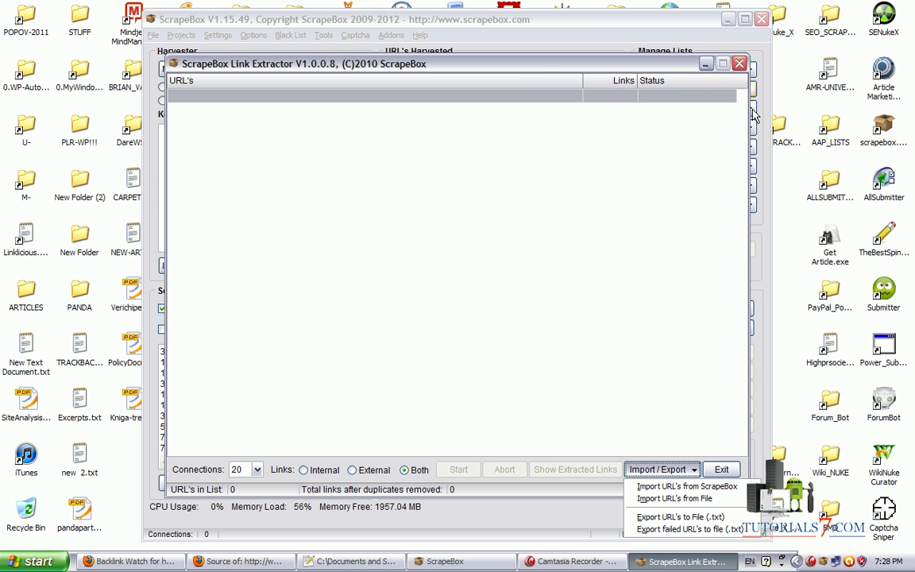
left_click(739, 63)
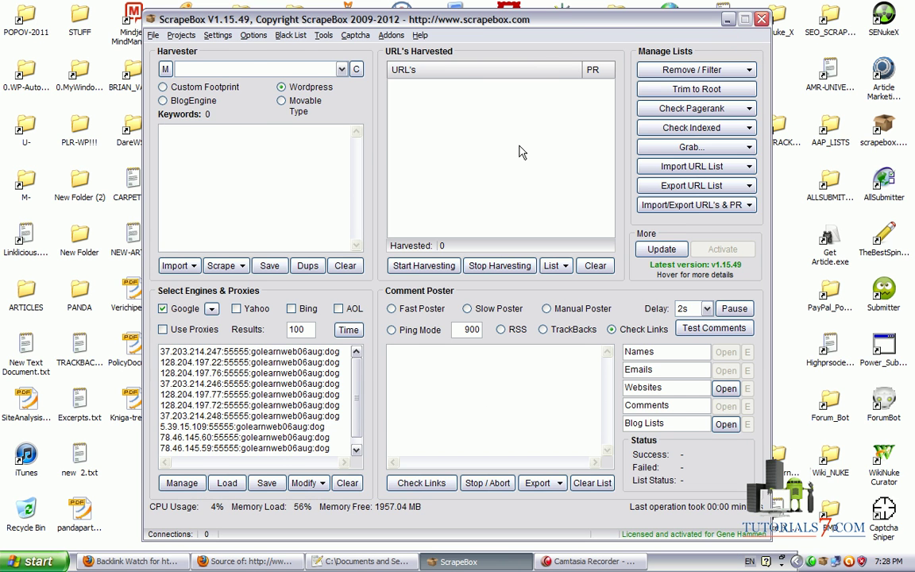
key("super+d")
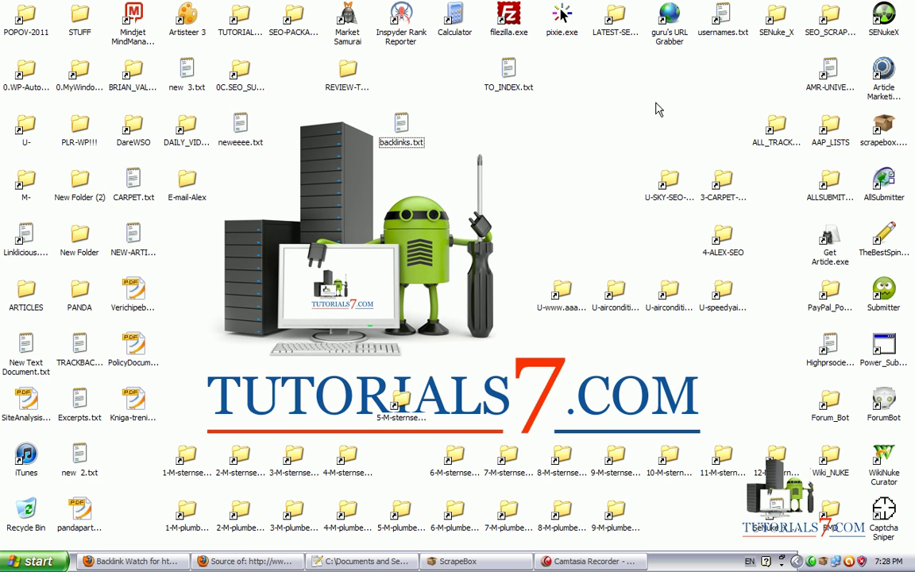
Bring Firefox back and switch to the Google results for guru's url grabber.
key("ctrl+shift+d")
mouse_move(517, 284)
left_mouse_down()
mouse_move(635, 65)
mouse_move(703, 20)
mouse_move(660, 7)
mouse_move(649, 65)
left_mouse_up()
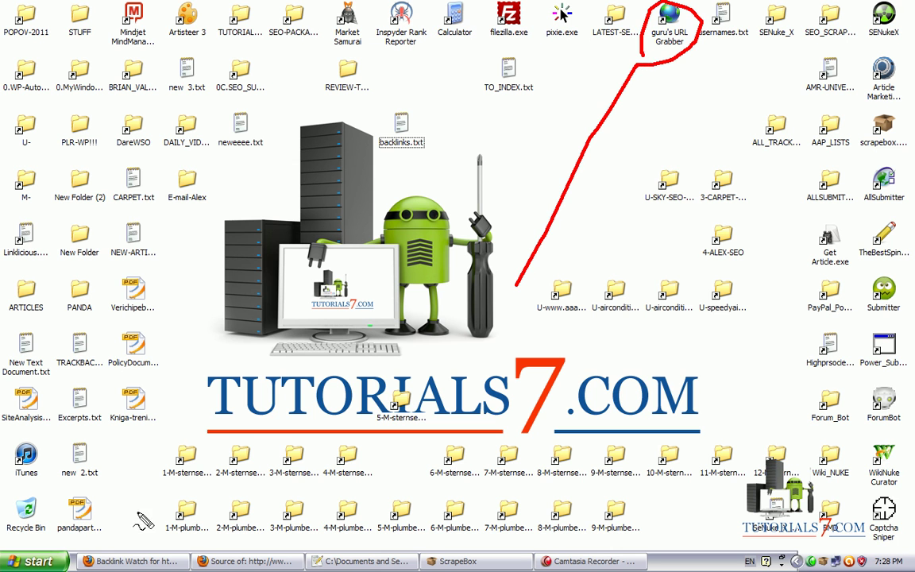
key("ctrl+shift+d")
left_click(138, 565)
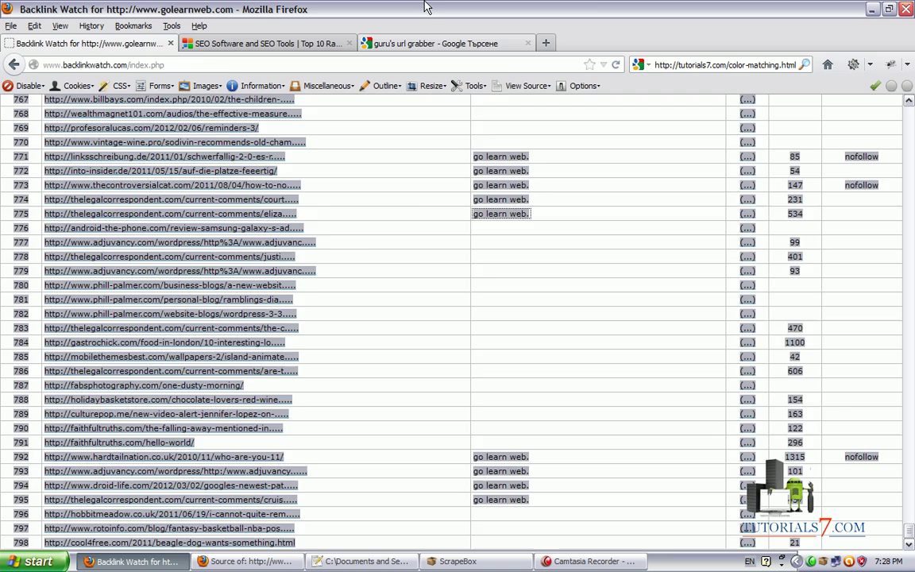
left_click(362, 43)
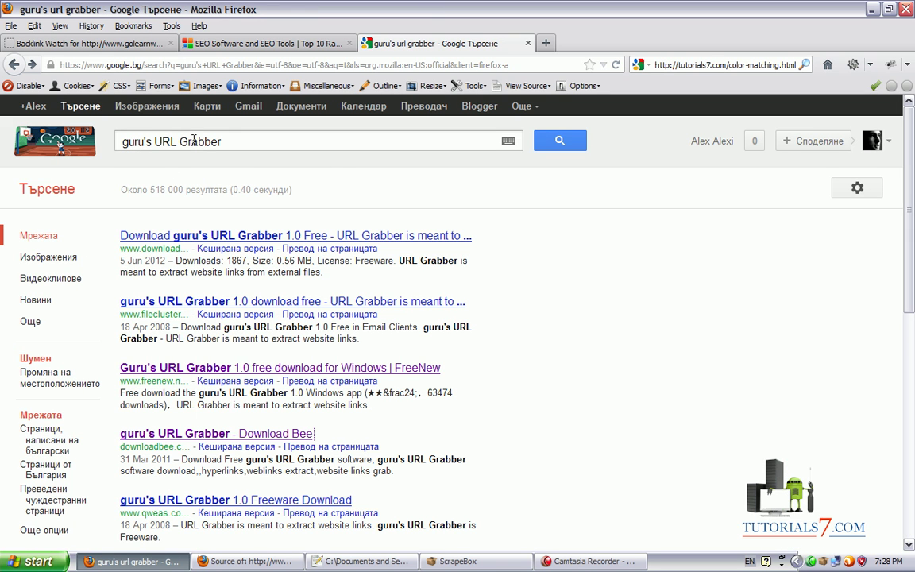
Open the Download Bee result and scroll to the guru's URL Grabber 1.0 download button.
mouse_move(584, 370)
left_mouse_down()
mouse_move(231, 135)
mouse_move(110, 158)
mouse_move(195, 143)
mouse_move(221, 149)
left_mouse_up()
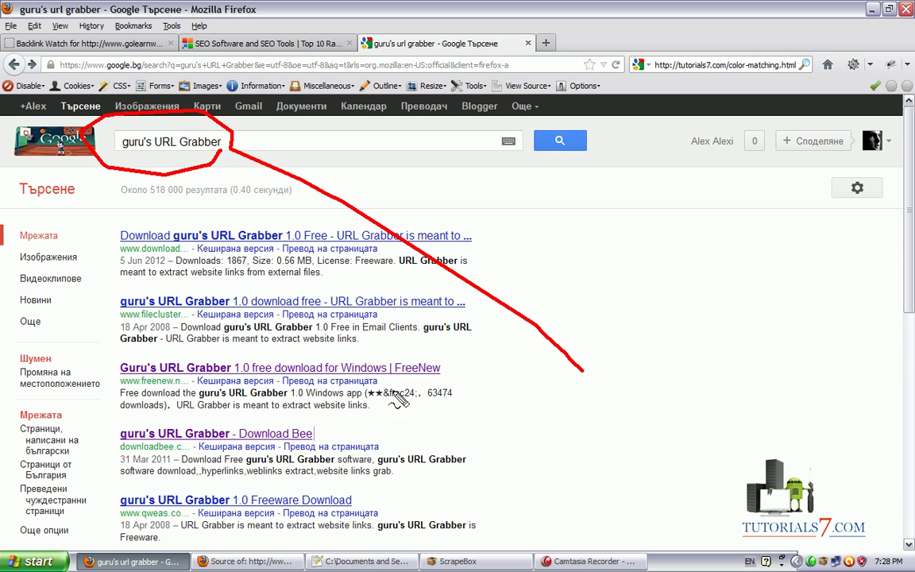
mouse_move(583, 381)
left_mouse_down()
mouse_move(542, 411)
mouse_move(135, 411)
mouse_move(540, 457)
mouse_move(541, 411)
left_mouse_up()
key("Escape")
left_click(234, 436)
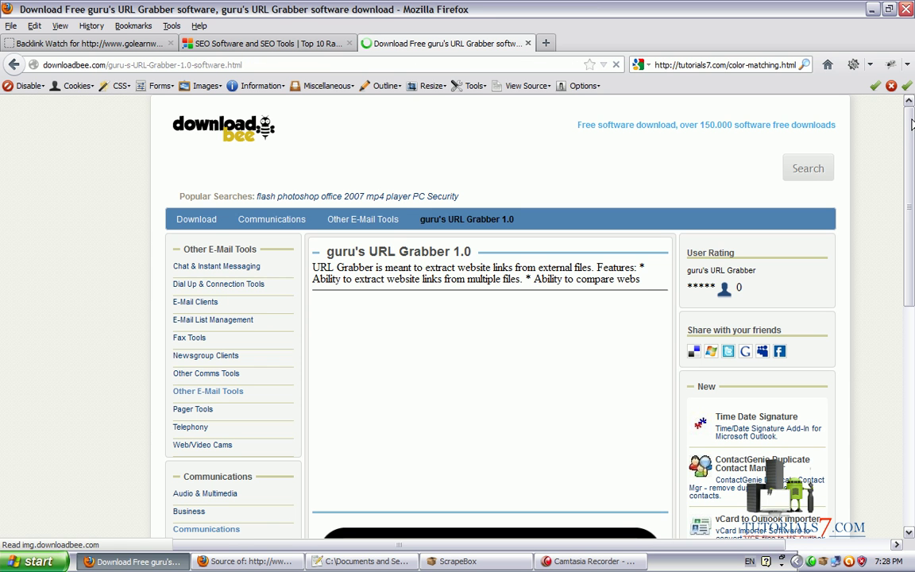
scroll(912, 191, "down", 5)
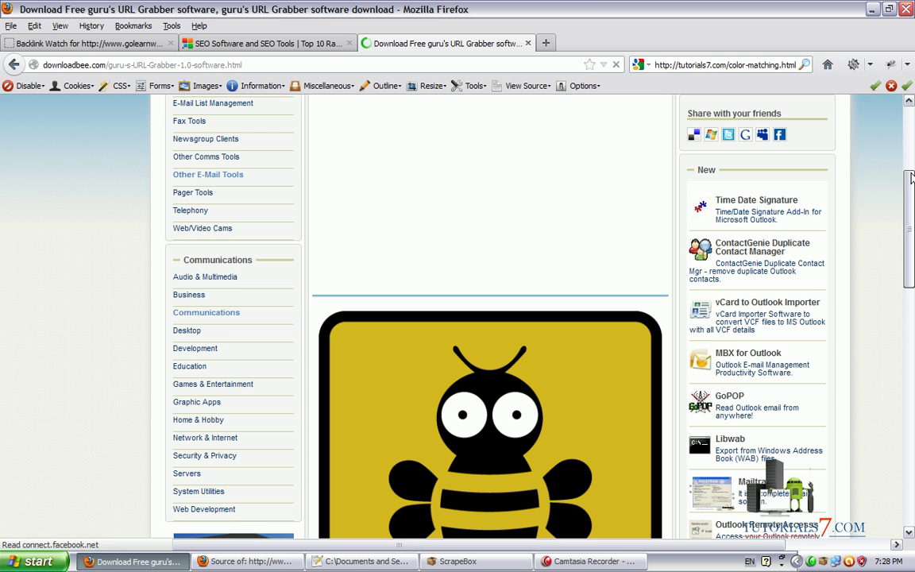
scroll(662, 307, "down", 10)
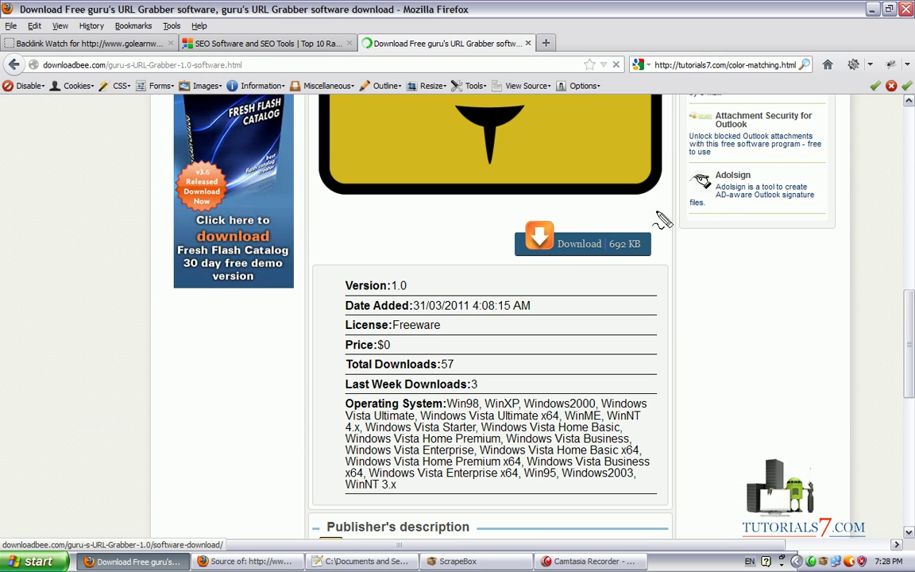
mouse_move(605, 203)
left_mouse_down()
mouse_move(477, 203)
mouse_move(608, 262)
mouse_move(636, 205)
left_mouse_up()
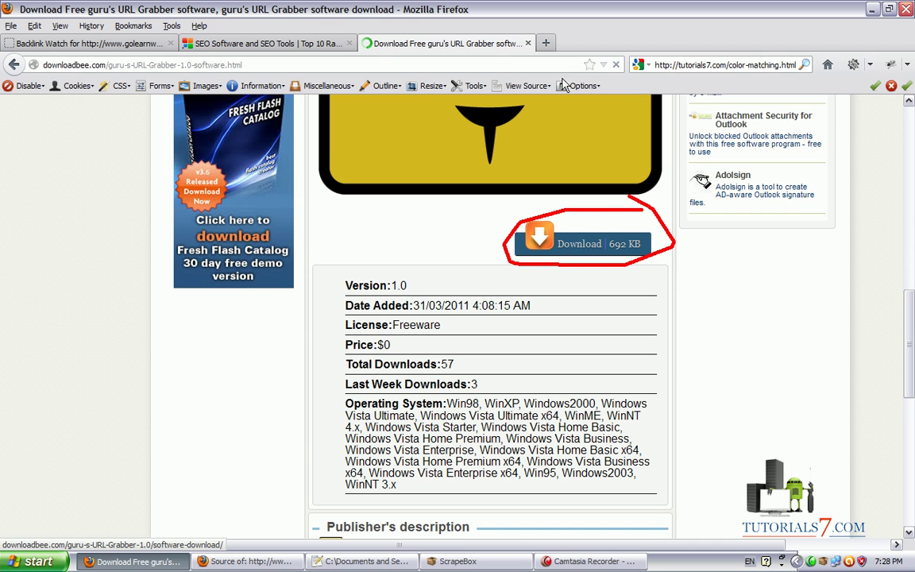
key("Escape")
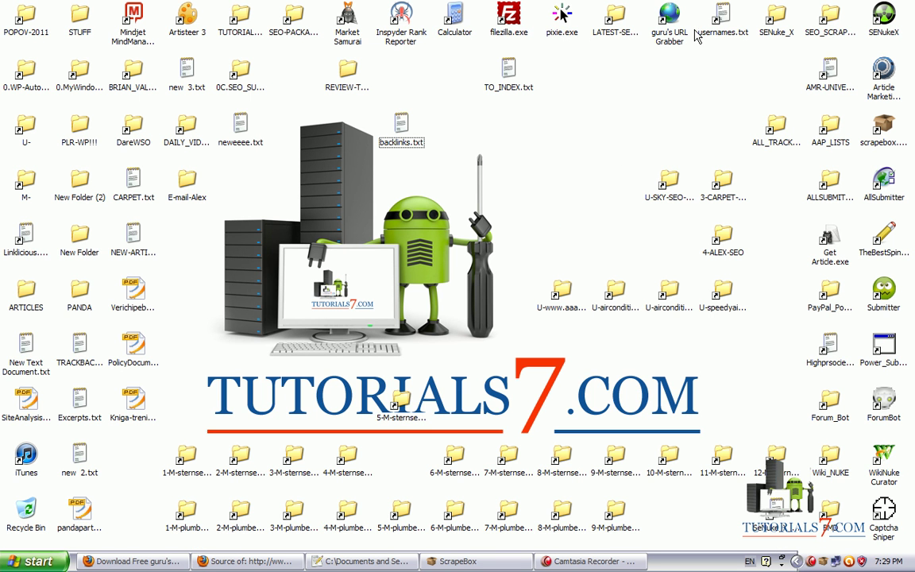
Launch guru's URL Grabber and load backlinks.txt from the desktop to grab its URLs.
double_click(670, 44)
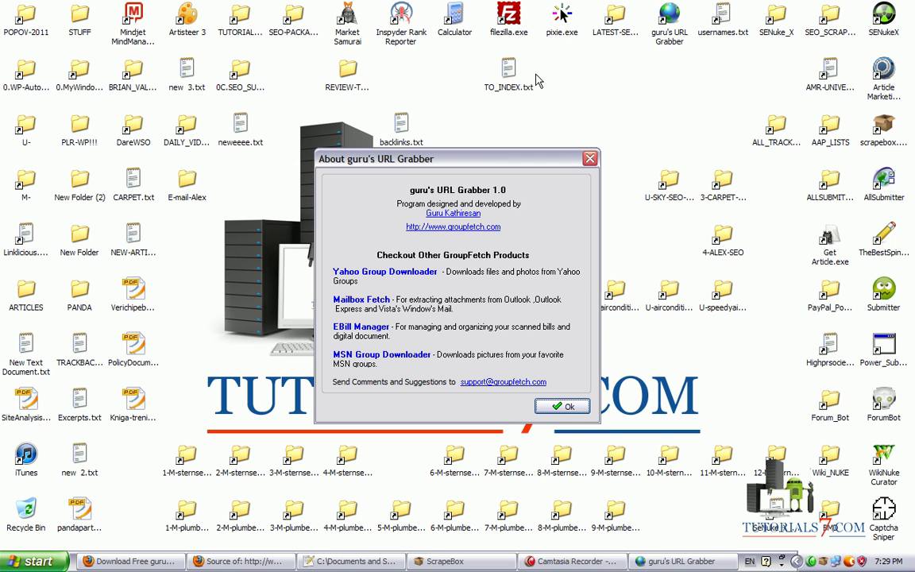
left_click(563, 405)
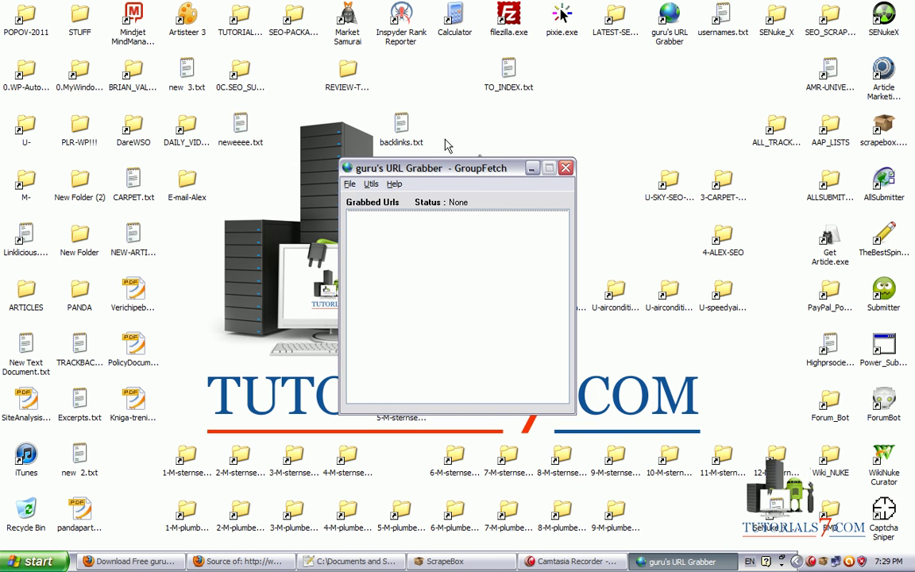
left_click(353, 184)
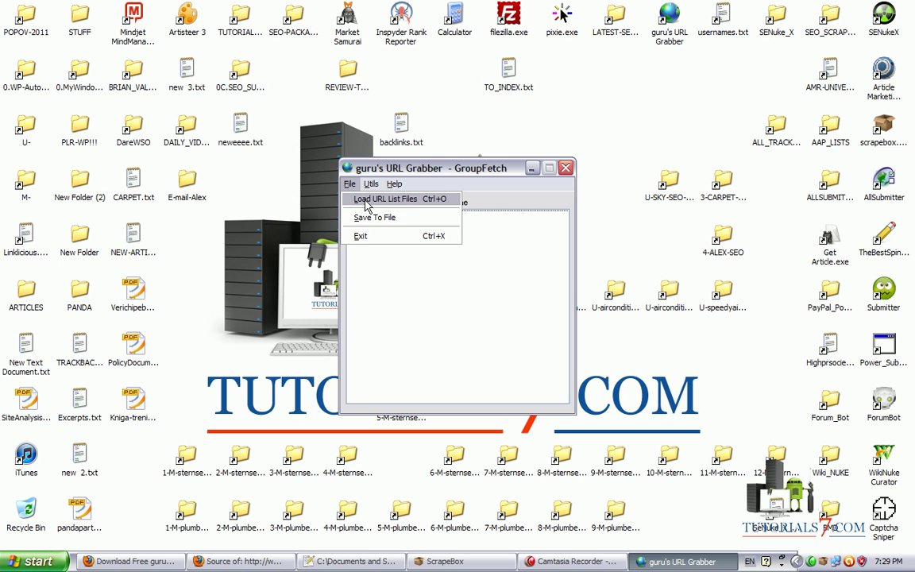
left_click(364, 201)
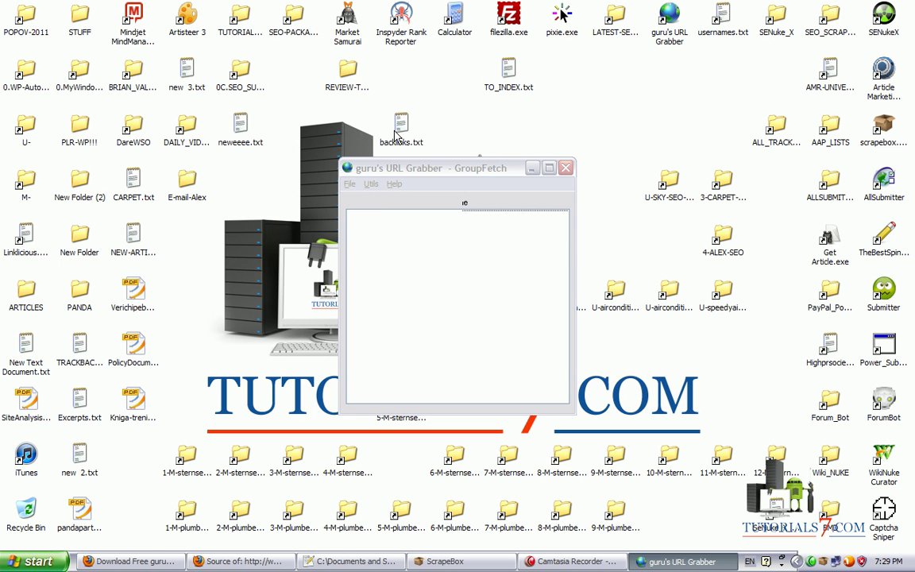
left_click(364, 208)
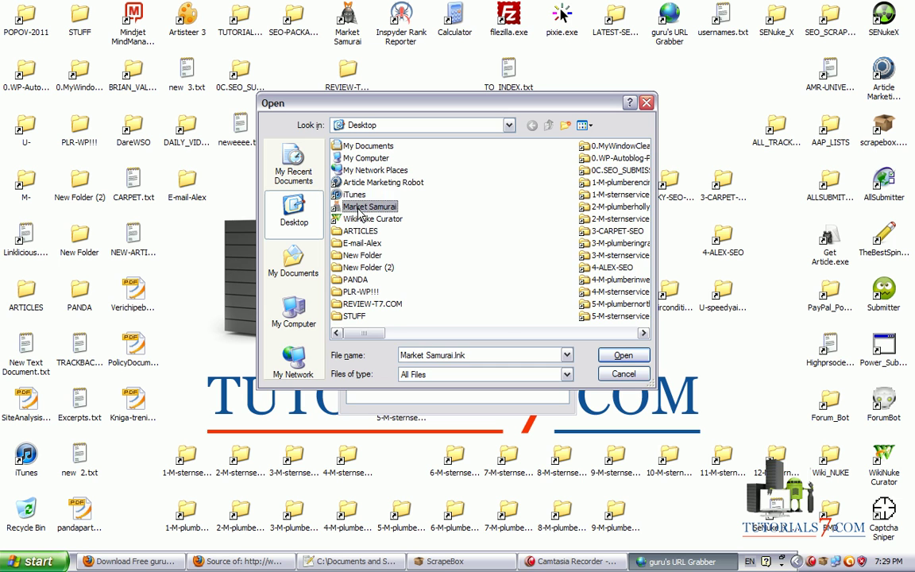
key("b")
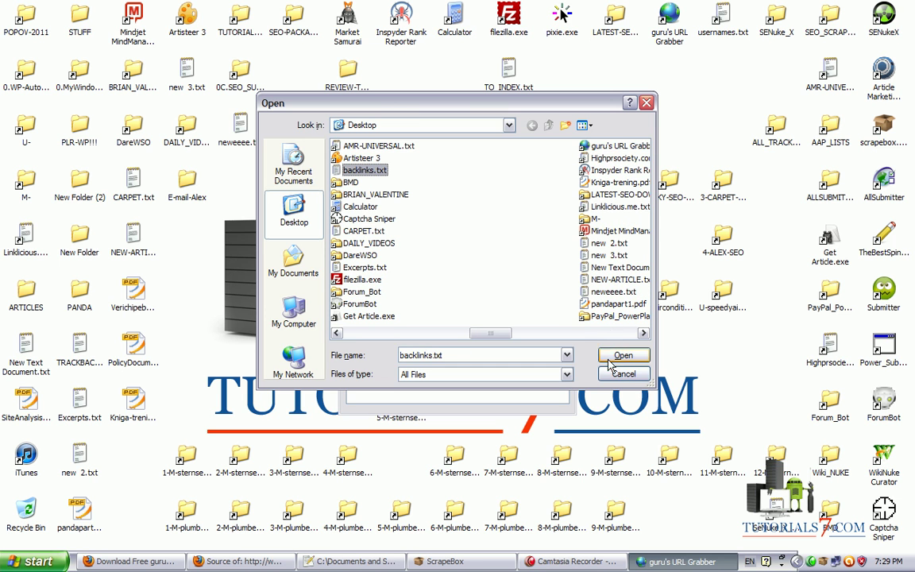
key("Return")
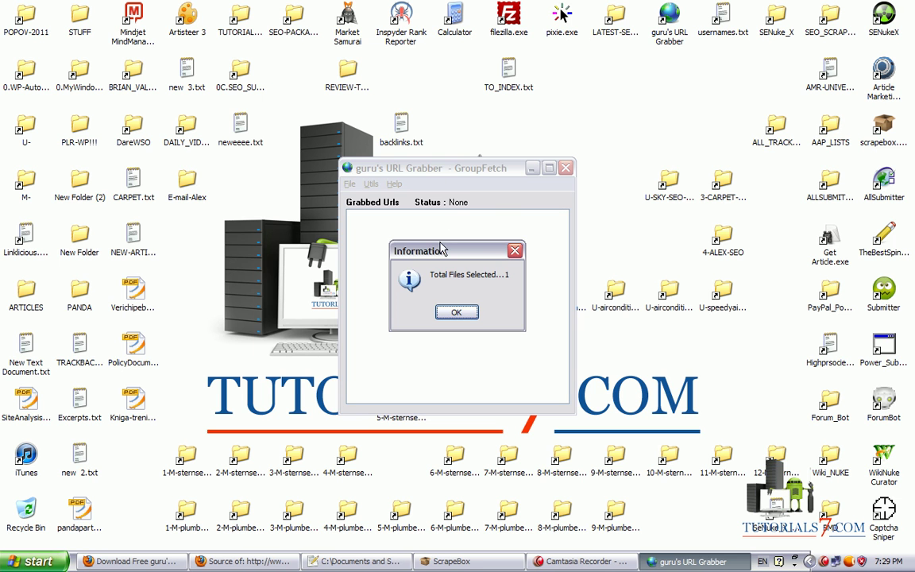
left_click(456, 312)
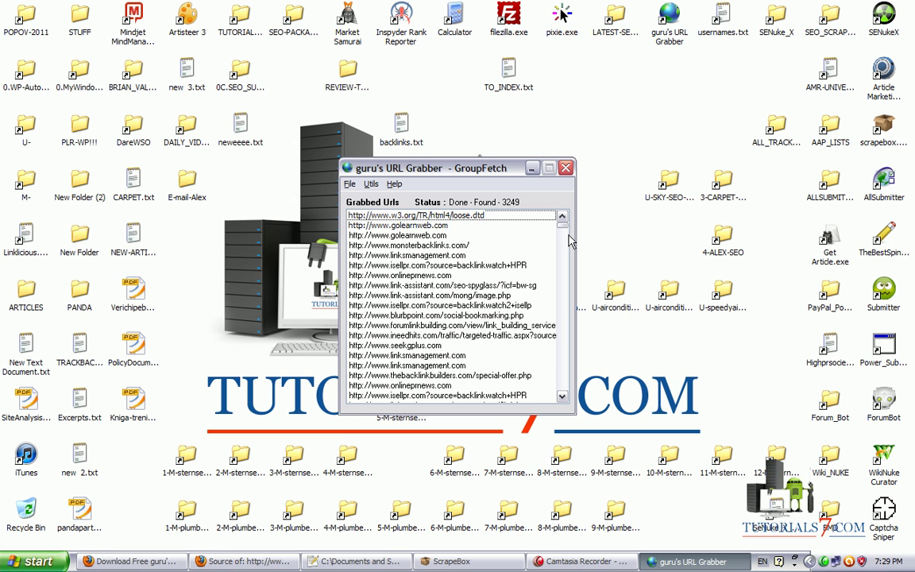
Scroll through the 3249 grabbed URLs after GroupFetch reports Done.
left_click_drag(562, 225, 561, 253)
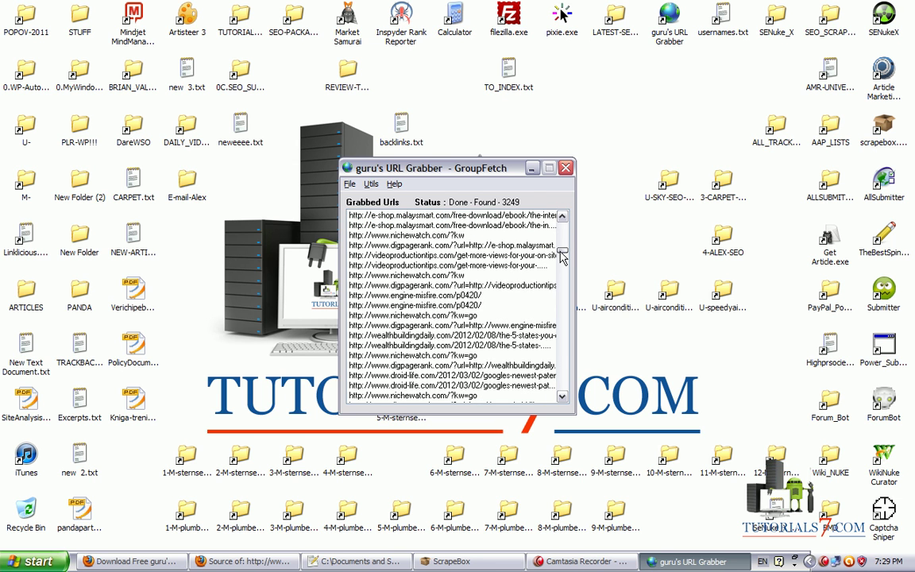
scroll(561, 254, "down", 6)
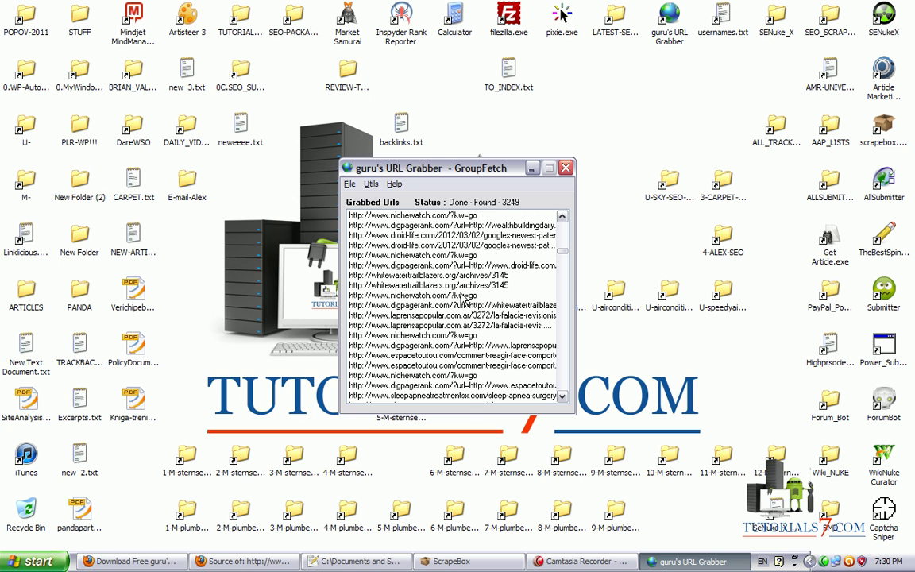
Save the 3249 URLs as extracted-backlinks.txt, exit guru's URL Grabber, and select the saved file.
left_click(349, 183)
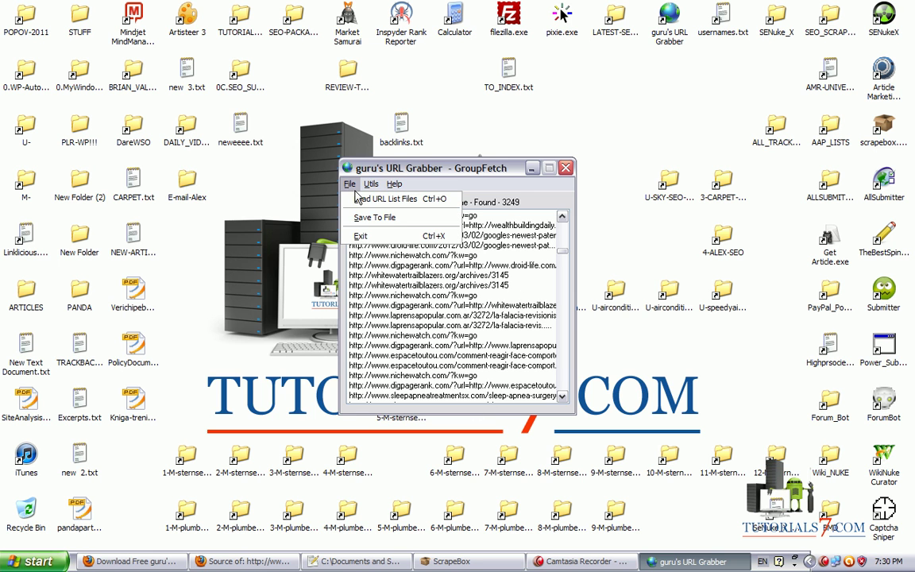
left_click(370, 220)
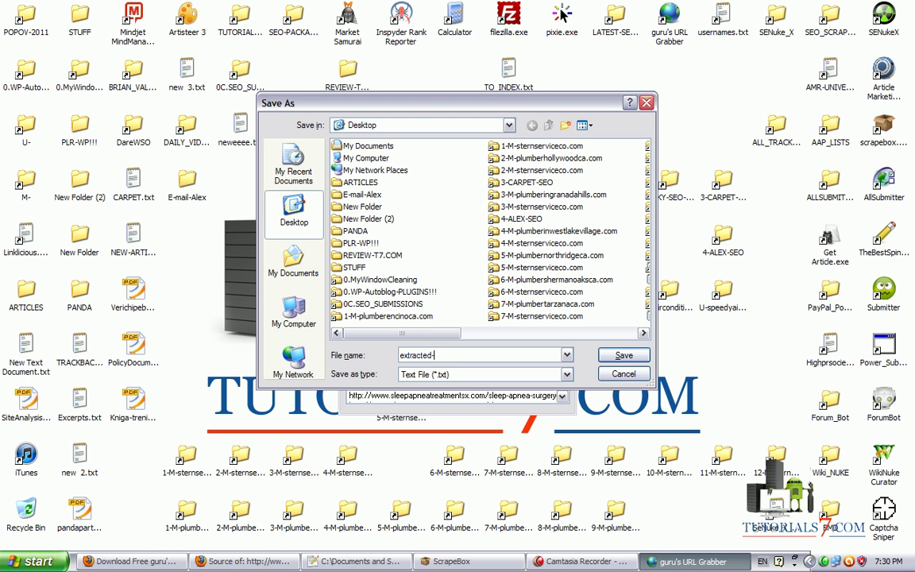
key("Return")
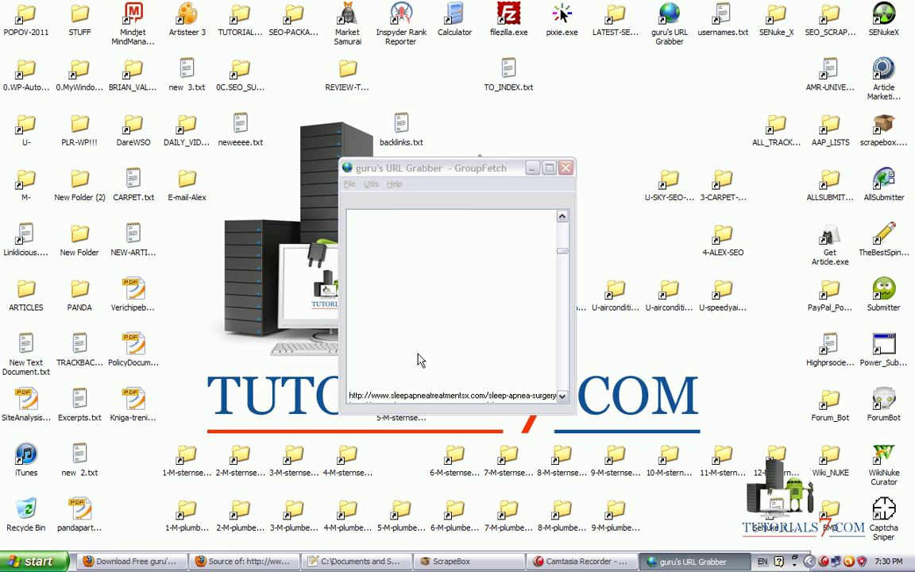
left_click(566, 169)
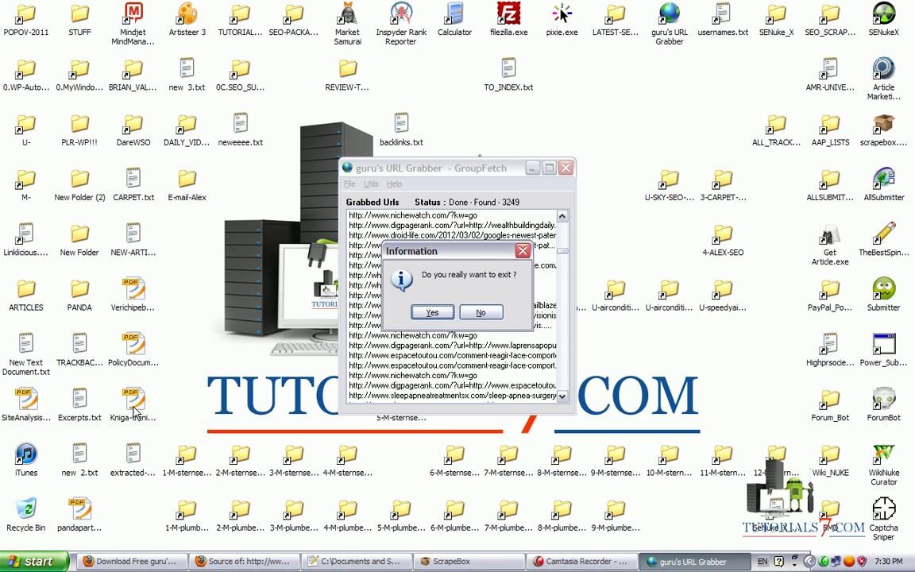
left_click(432, 310)
left_click(138, 459)
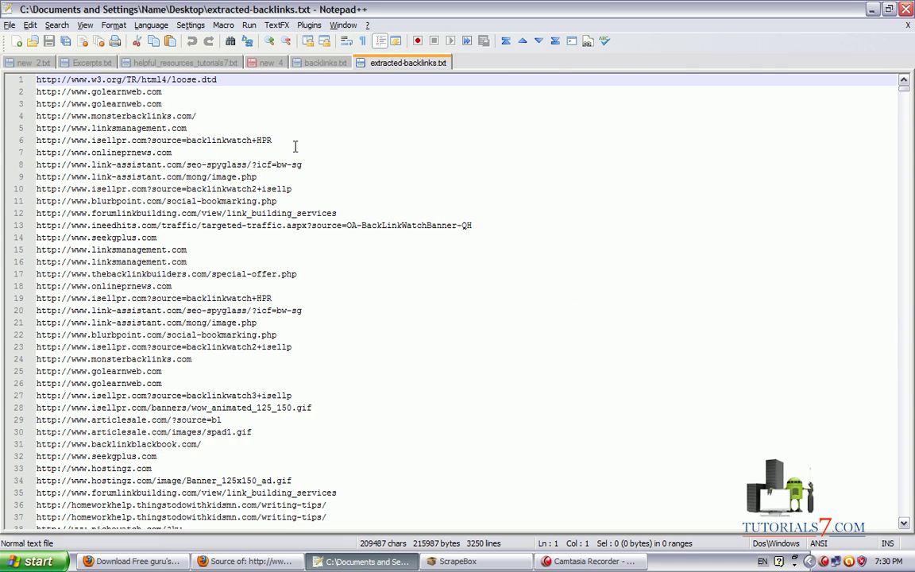
Scroll extracted-backlinks.txt and mark the truncated URL on line 271.
left_click_drag(904, 85, 904, 125)
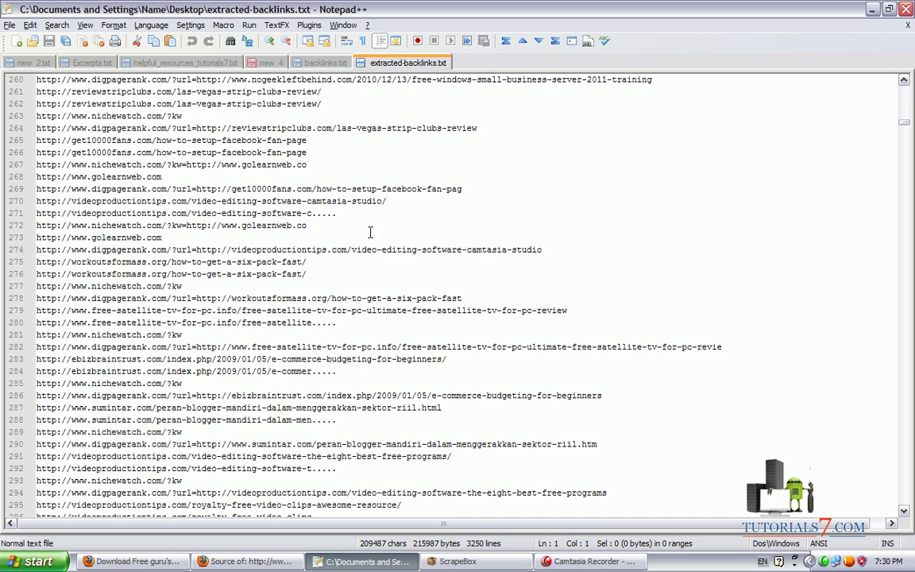
mouse_move(318, 201)
left_mouse_down()
mouse_move(314, 221)
mouse_move(348, 216)
mouse_move(322, 209)
left_mouse_up()
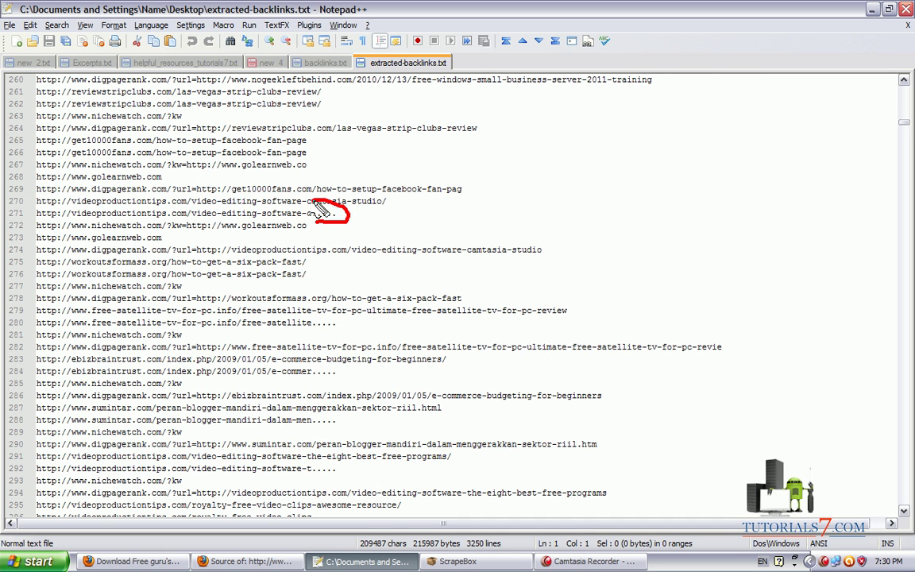
mouse_move(30, 231)
left_mouse_down()
mouse_move(309, 231)
mouse_move(139, 208)
mouse_move(46, 224)
mouse_move(28, 213)
left_mouse_up()
key("Escape")
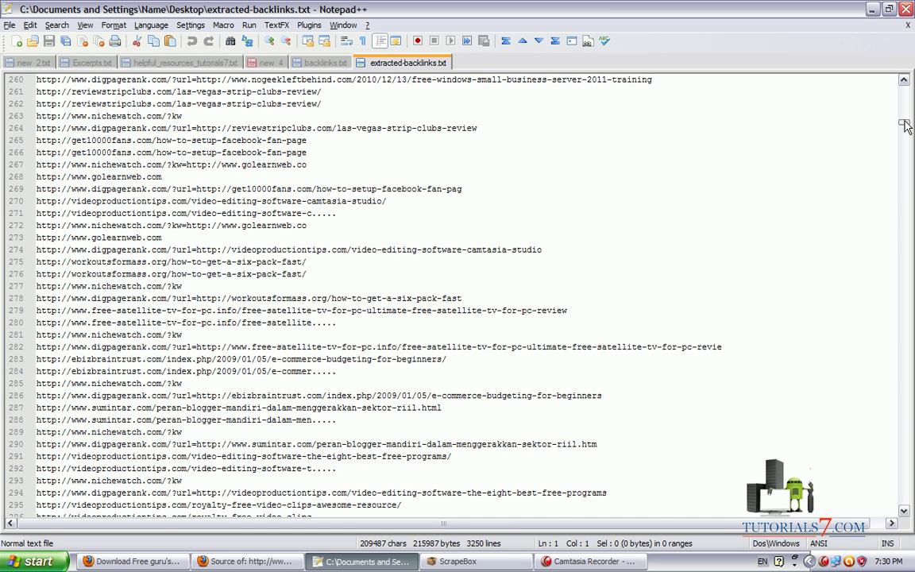
Mark the URL on line 483 and its truncated duplicate on line 484, then switch to ScrapeBox.
left_click_drag(905, 127, 904, 153)
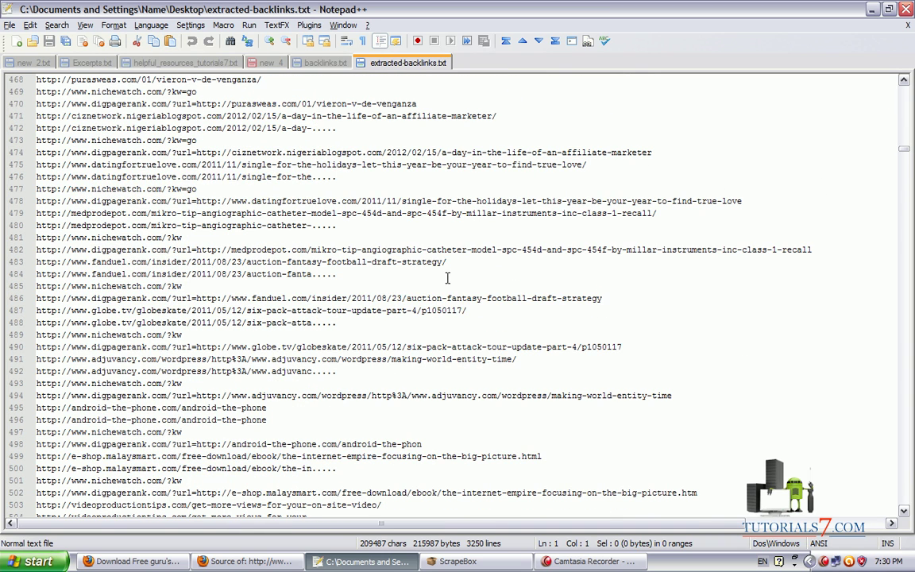
key("ctrl+2")
left_click_drag(348, 271, 114, 263)
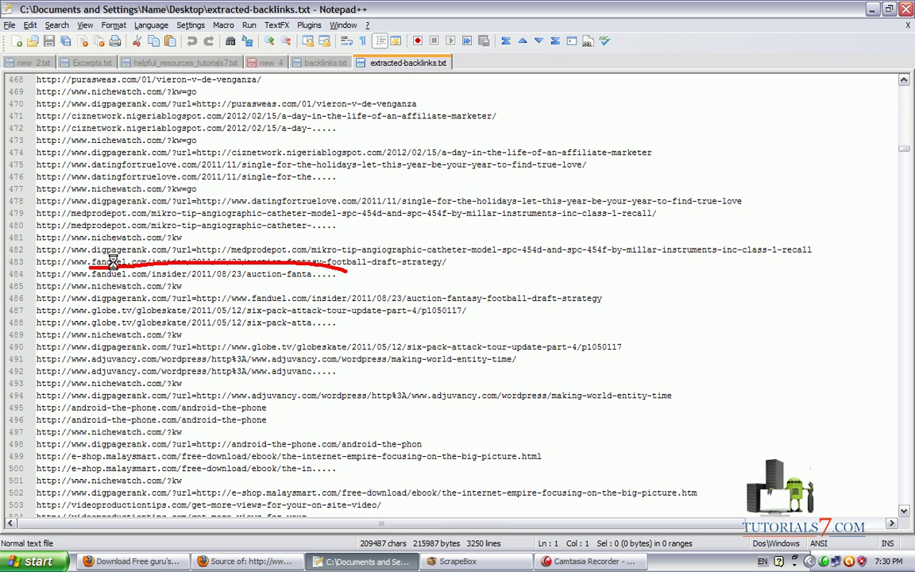
key("Escape")
key("ctrl+2")
mouse_move(459, 260)
left_mouse_down()
mouse_move(401, 276)
mouse_move(75, 276)
mouse_move(195, 260)
mouse_move(508, 262)
left_mouse_up()
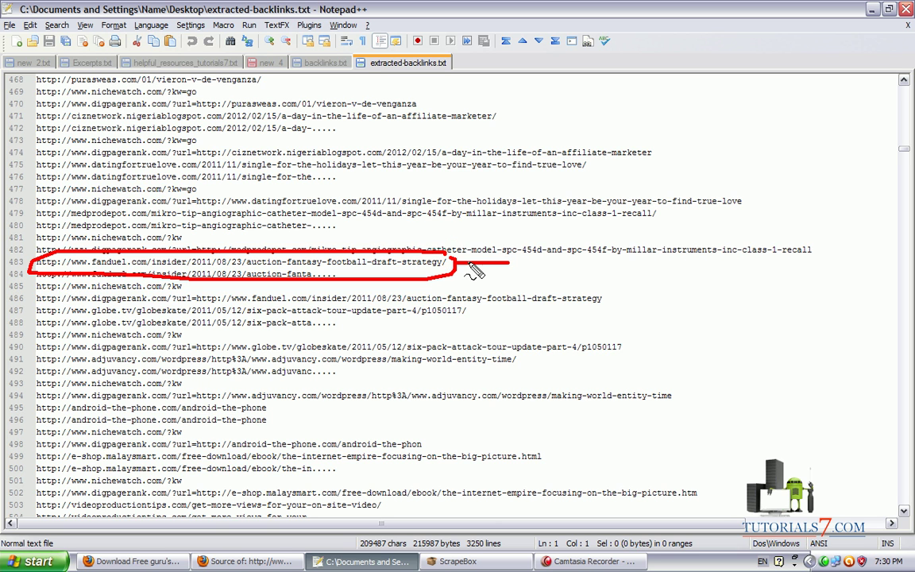
mouse_move(384, 343)
left_mouse_down()
mouse_move(310, 267)
mouse_move(335, 283)
left_mouse_up()
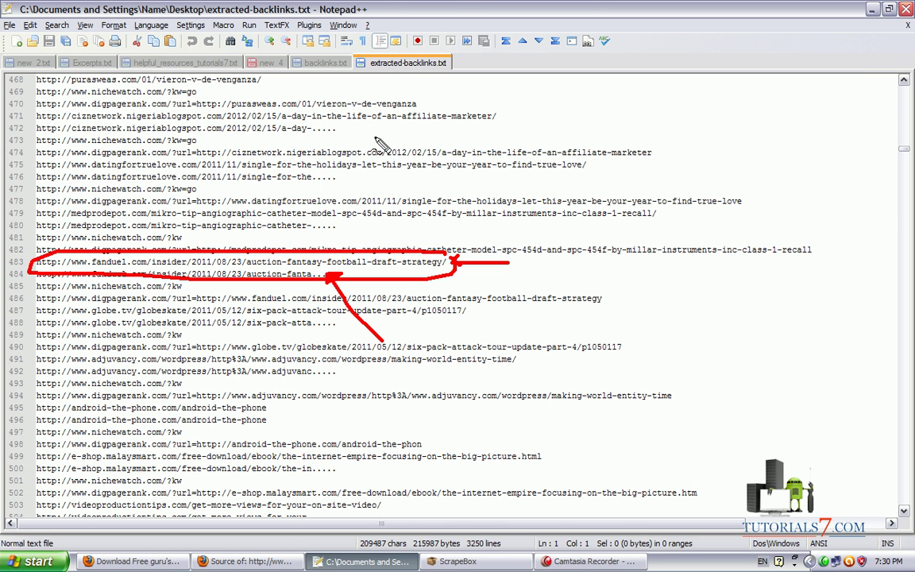
key("super+d")
left_click(488, 561)
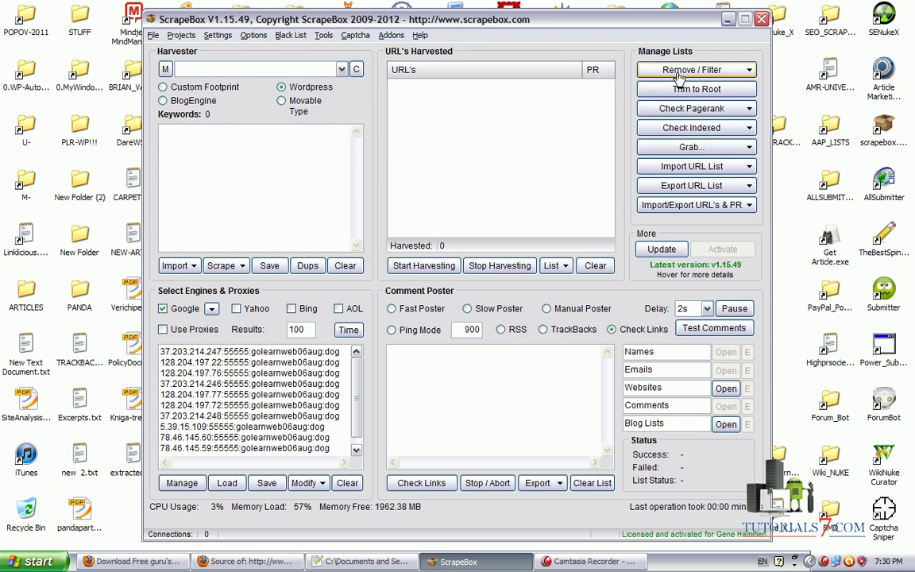
Import extracted-backlinks.txt as the harvested list, replacing the current list with 3249 URLs.
left_click(691, 168)
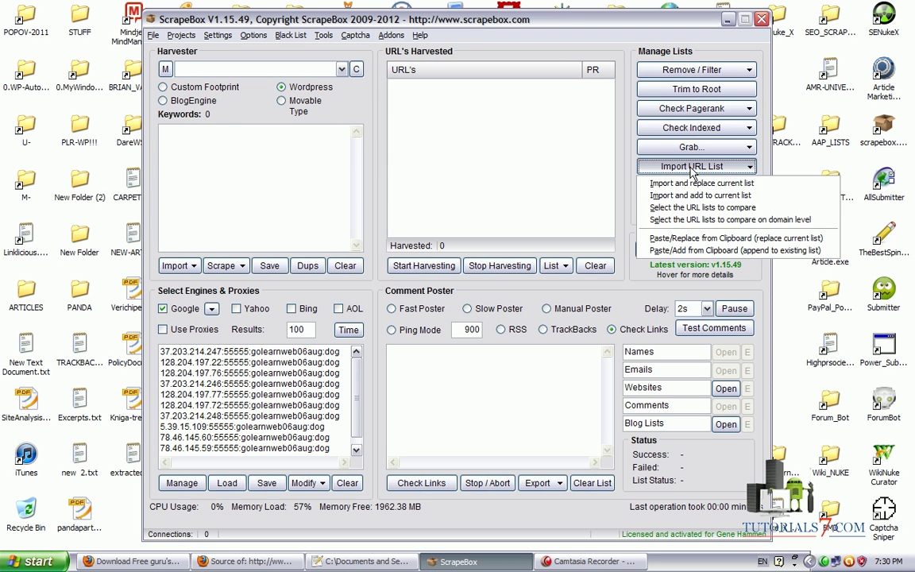
left_click(694, 184)
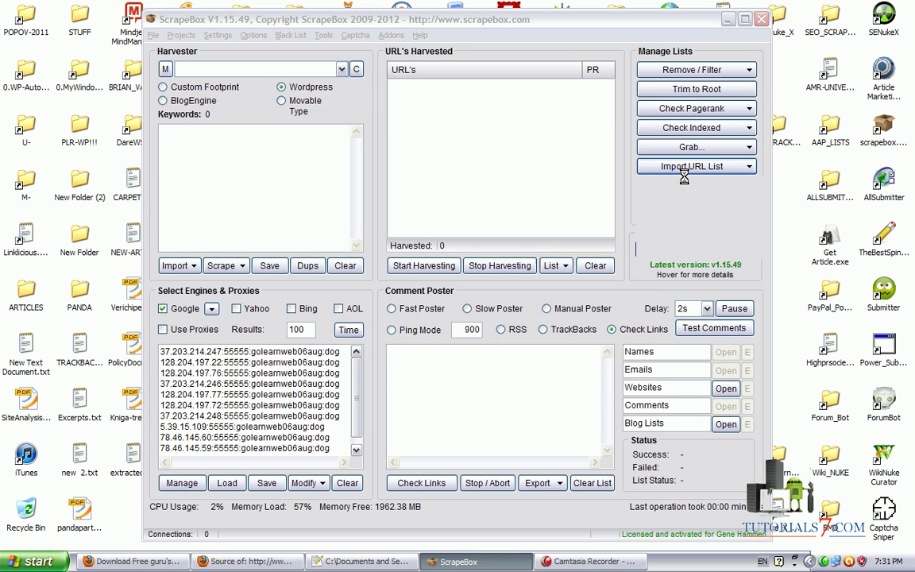
scroll(489, 239, "down", 2)
left_click(522, 170)
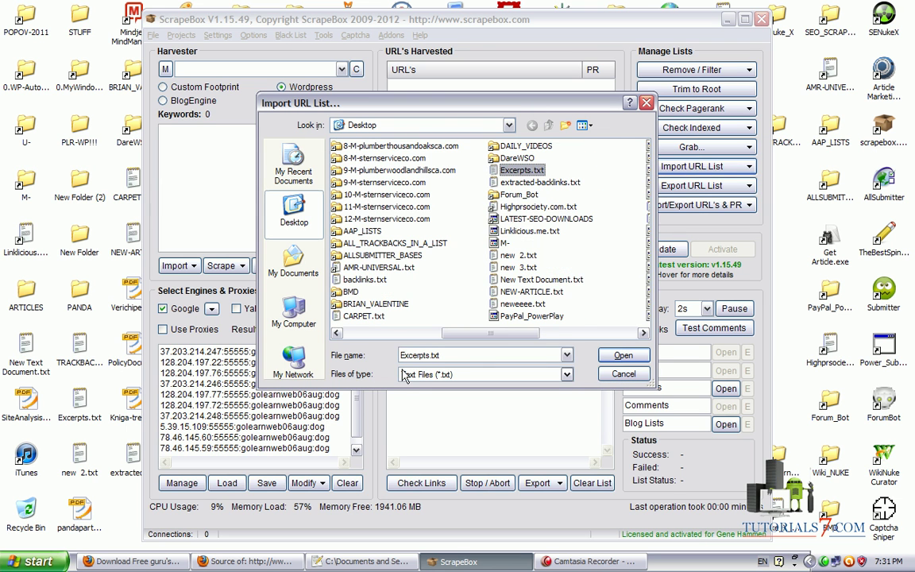
left_click(524, 183)
left_click(623, 356)
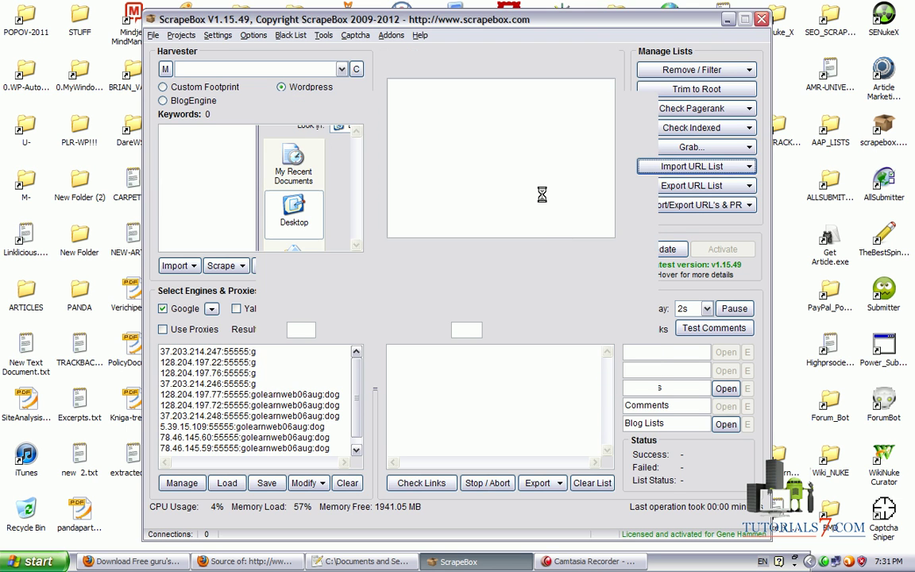
Remove duplicate URLs from the harvested list, leaving 2035 entries.
left_click(642, 70)
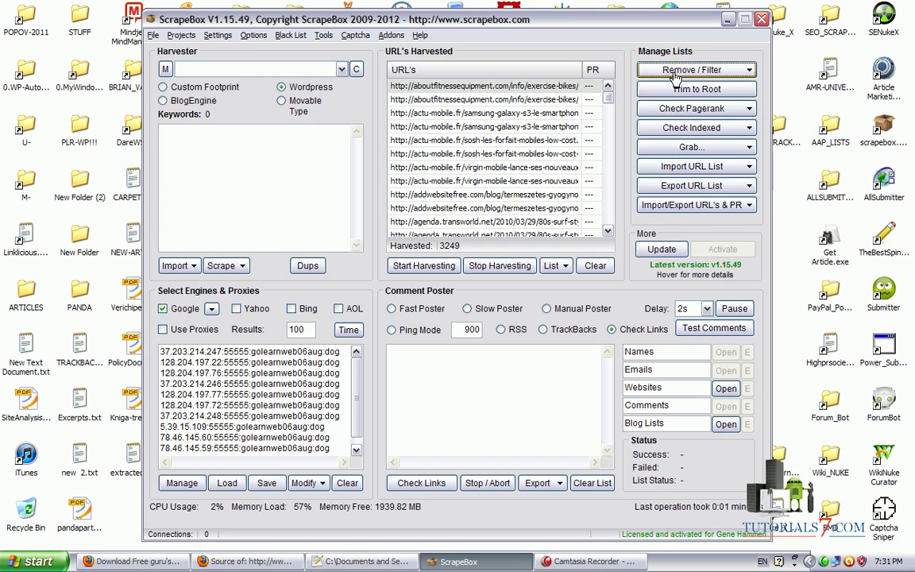
left_click(691, 70)
left_click(677, 87)
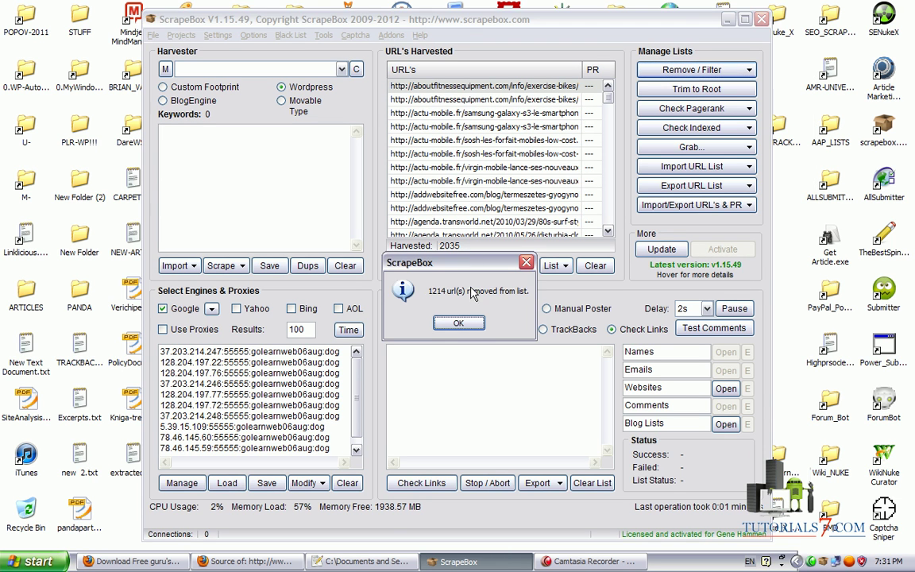
mouse_move(477, 433)
left_mouse_down()
mouse_move(459, 238)
mouse_move(440, 264)
mouse_move(397, 238)
mouse_move(429, 197)
left_mouse_up()
Export the 2035 URLs as randomized text over extracted-backlinks.txt, then minimize ScrapeBox.
key("Escape")
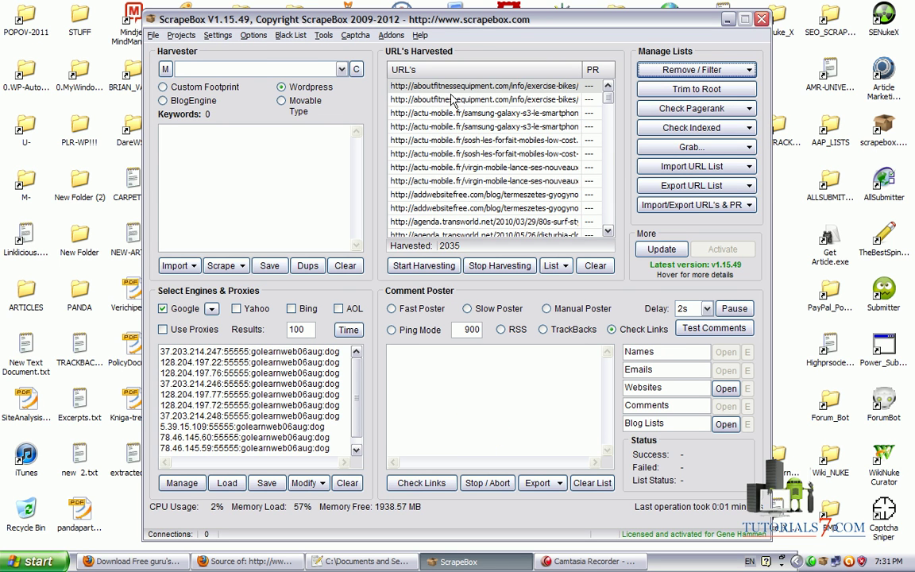
left_click_drag(618, 114, 617, 111)
key("Escape")
scroll(492, 151, "down", 3)
scroll(492, 151, "up", 3)
left_click(680, 185)
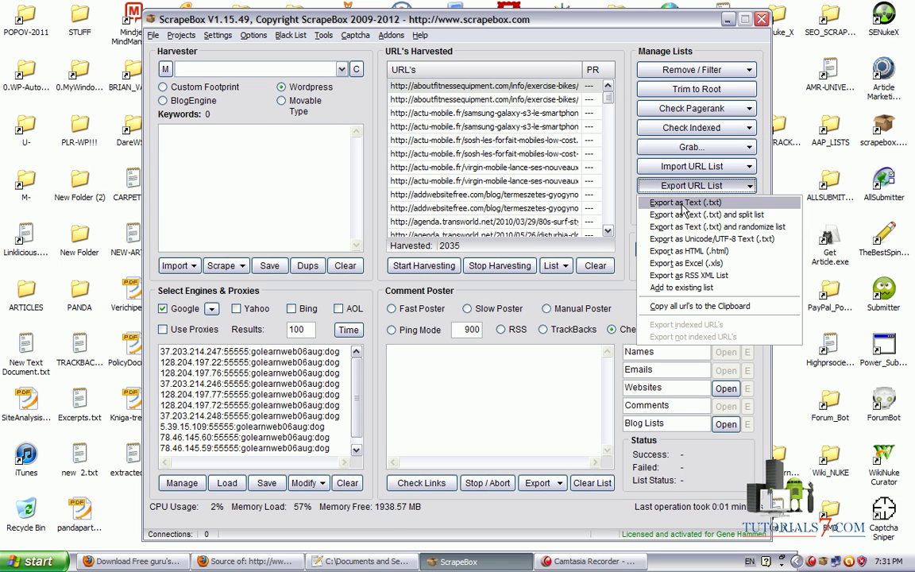
left_click(700, 226)
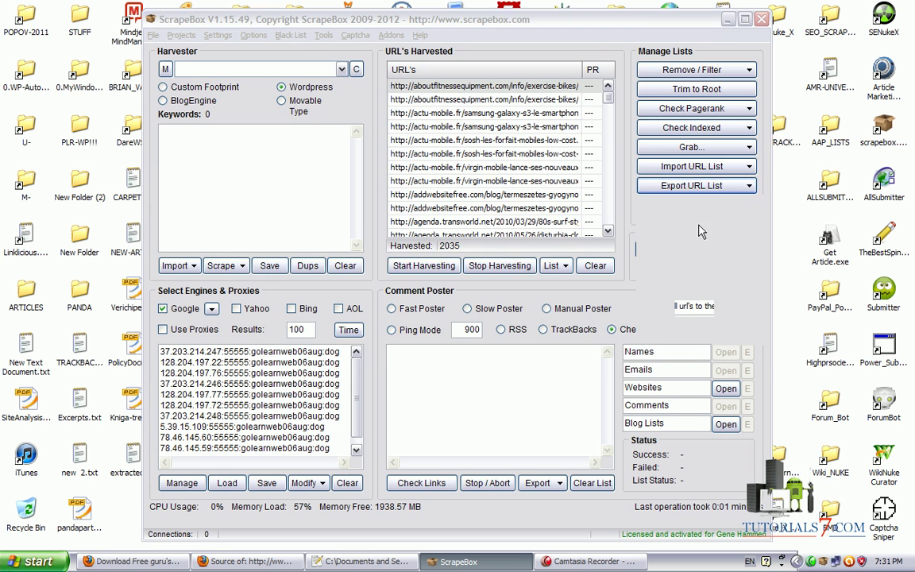
scroll(365, 200, "down", 2)
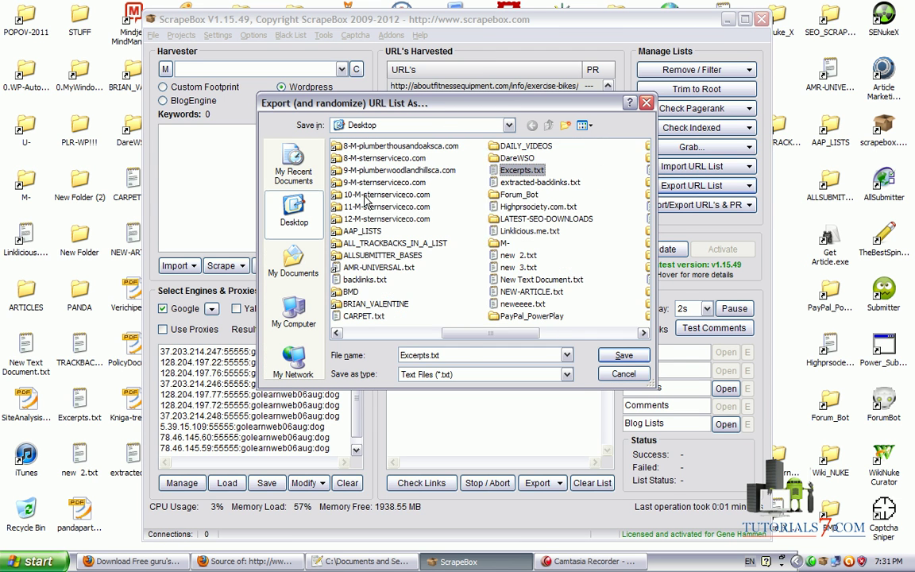
left_click(540, 182)
left_click(609, 355)
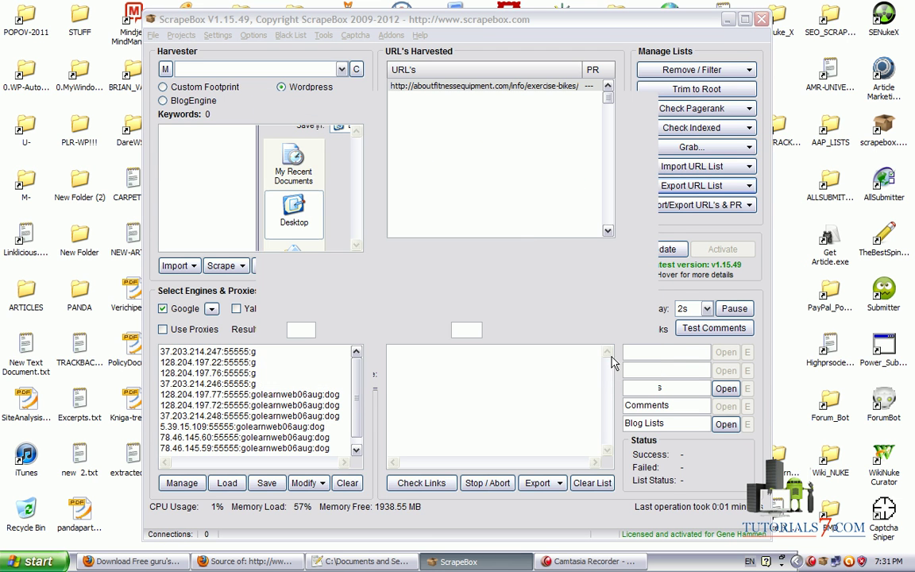
key("super+d")
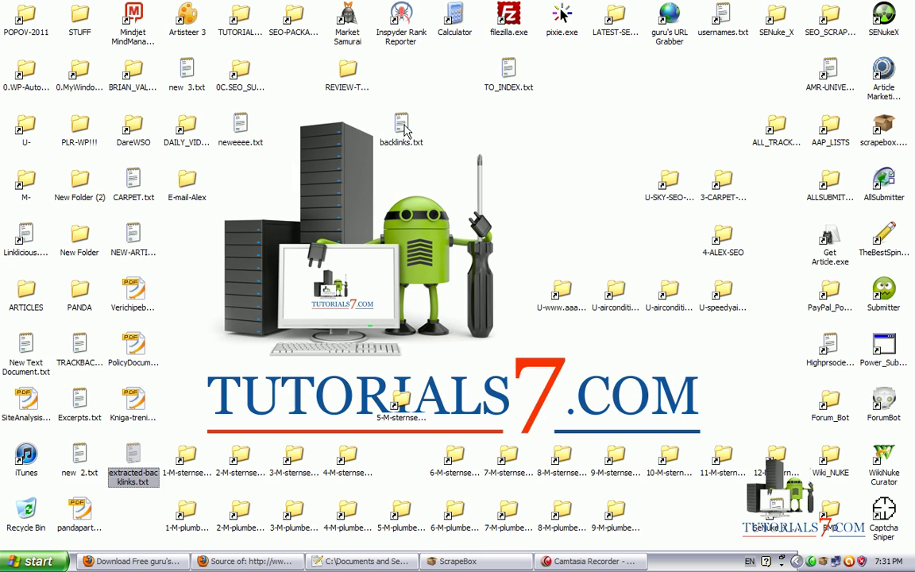
Reload extracted-backlinks.txt in Notepad++ and scroll through its 2036 deduplicated lines.
double_click(133, 457)
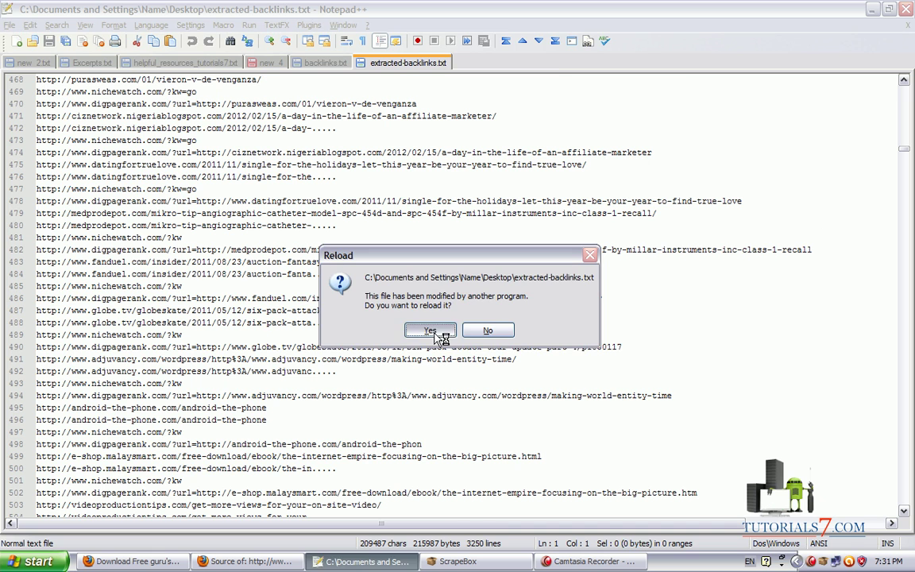
left_click(426, 331)
left_click_drag(906, 97, 906, 108)
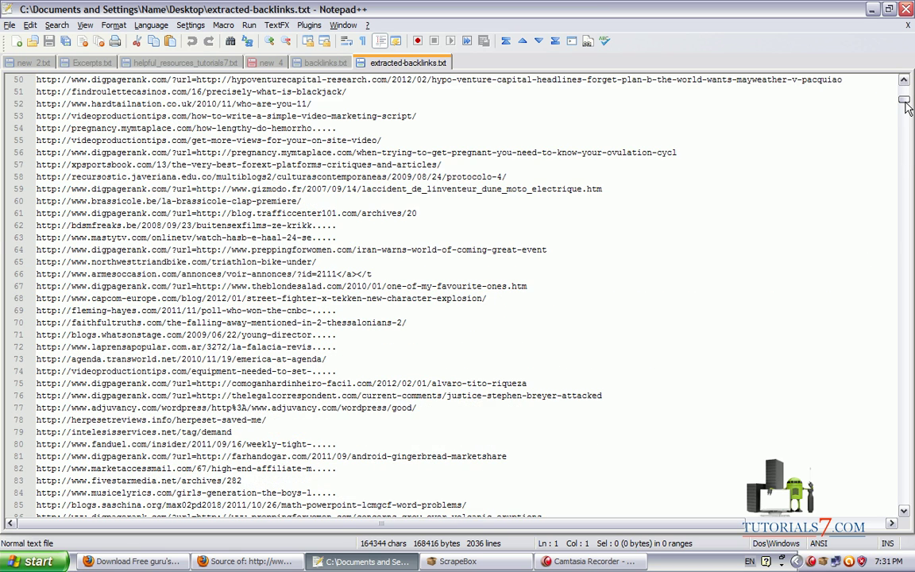
scroll(371, 238, "down", 1)
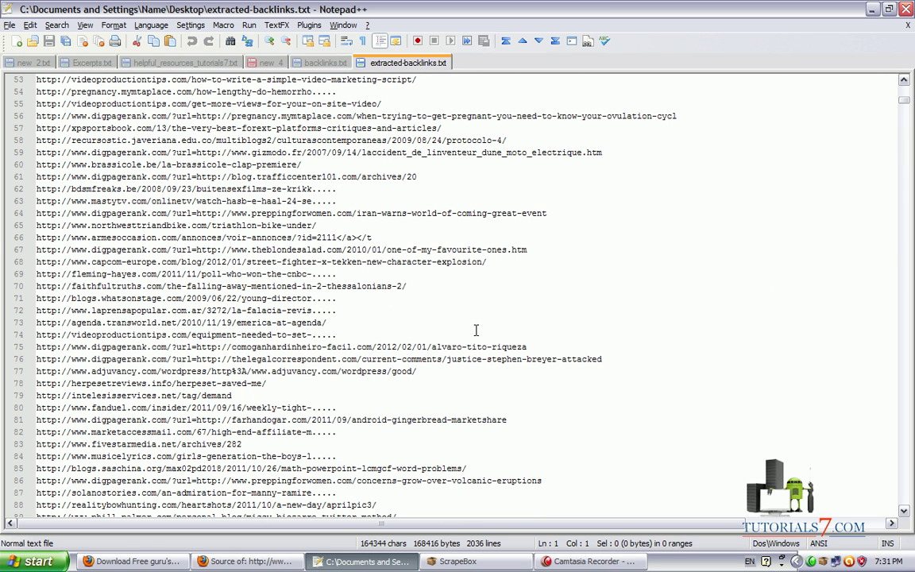
mouse_move(516, 389)
left_mouse_down()
mouse_move(429, 284)
mouse_move(342, 209)
mouse_move(314, 193)
mouse_move(306, 203)
mouse_move(345, 208)
left_mouse_up()
key("Escape")
Launch the ScrapeBox Alive Check addon from the Addons menu.
left_click(457, 561)
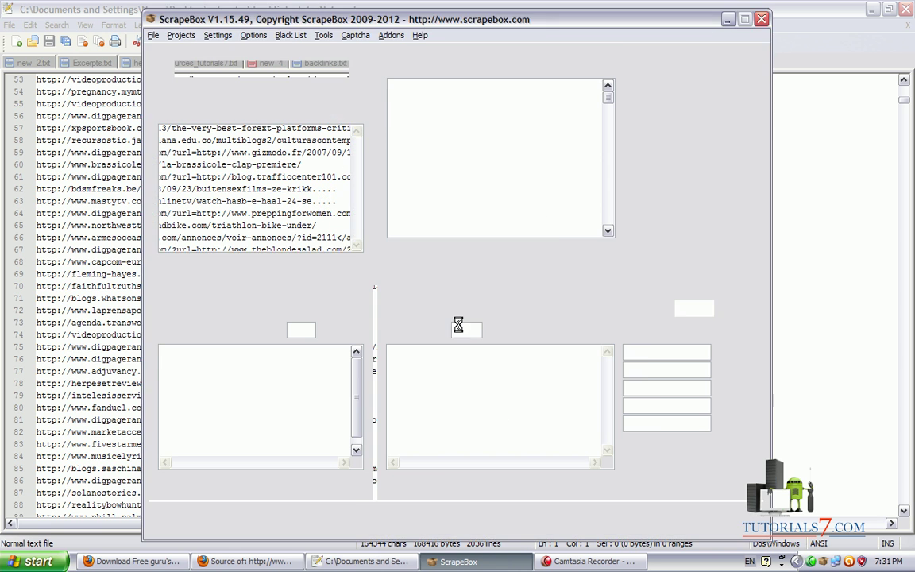
left_click(390, 36)
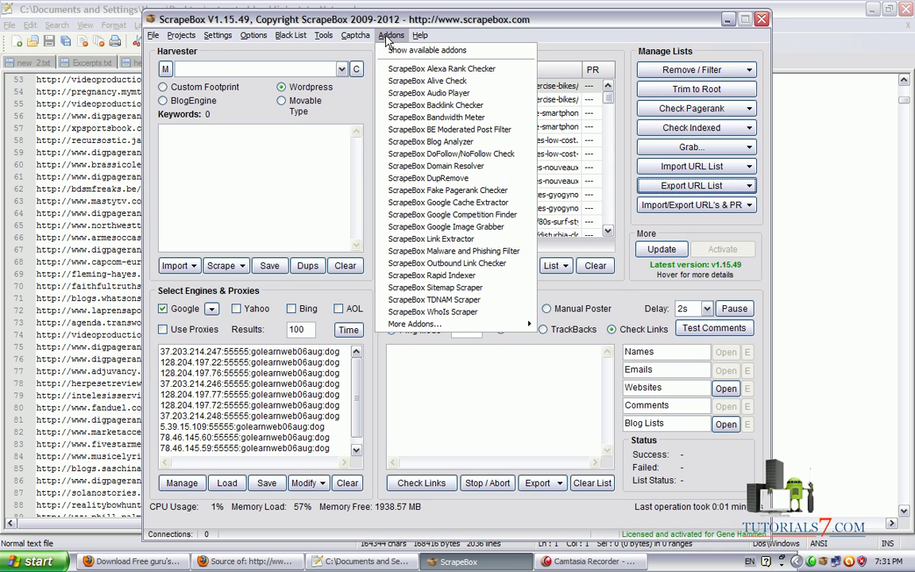
mouse_move(388, 39)
left_mouse_down()
mouse_move(415, 29)
mouse_move(367, 27)
mouse_move(353, 47)
mouse_move(419, 35)
left_mouse_up()
mouse_move(476, 70)
left_mouse_down()
mouse_move(389, 81)
mouse_move(444, 93)
mouse_move(476, 77)
left_mouse_up()
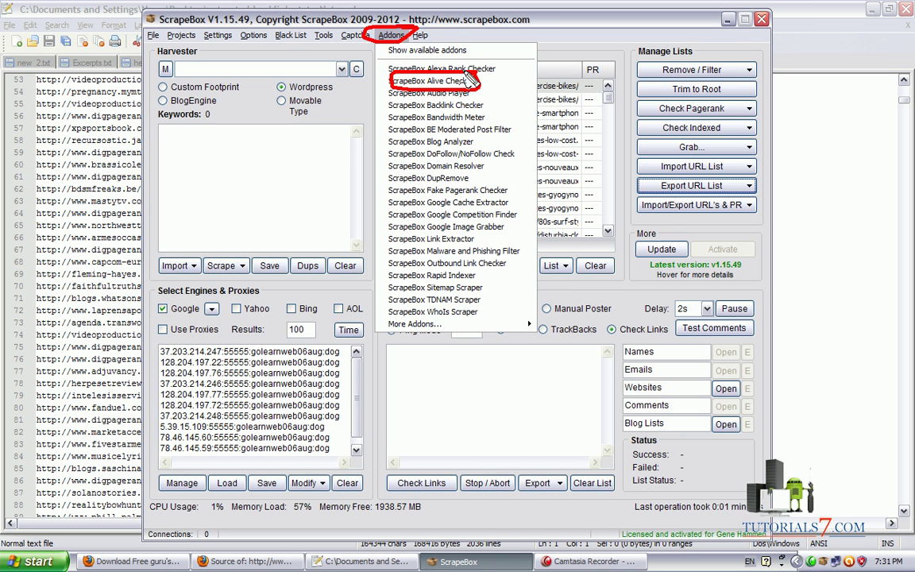
left_click_drag(491, 135, 402, 138)
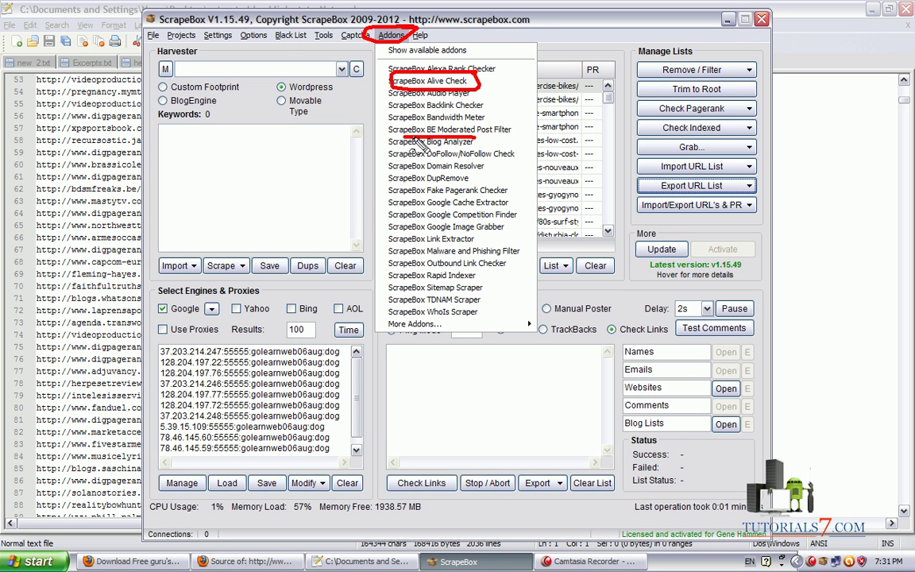
key("Escape")
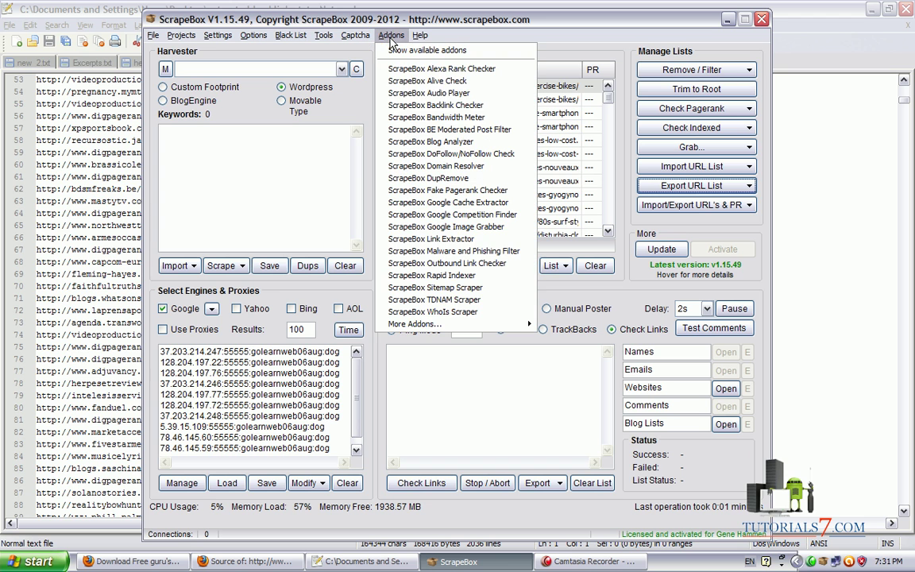
left_click(423, 88)
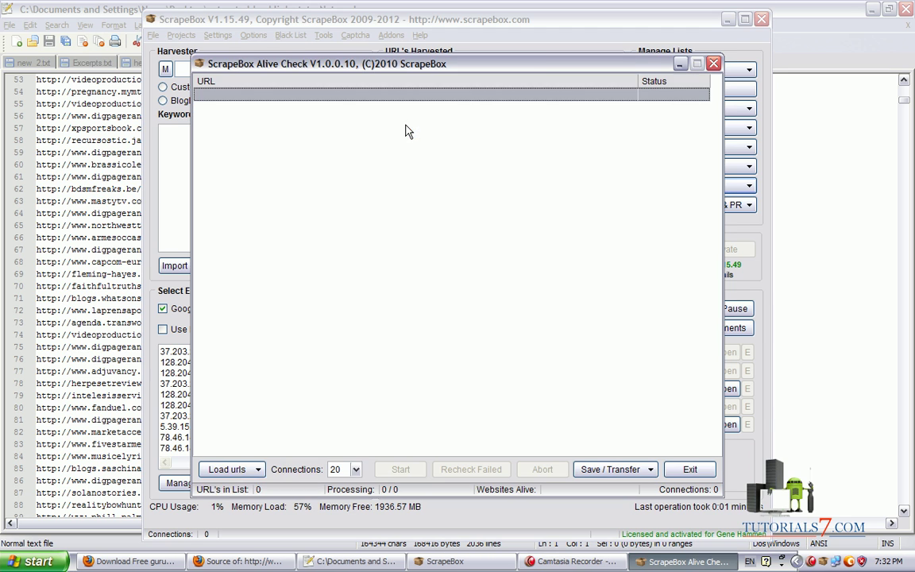
Load extracted-backlinks.txt into Alive Check and start checking the 2035 URLs.
left_click(228, 470)
left_click(243, 498)
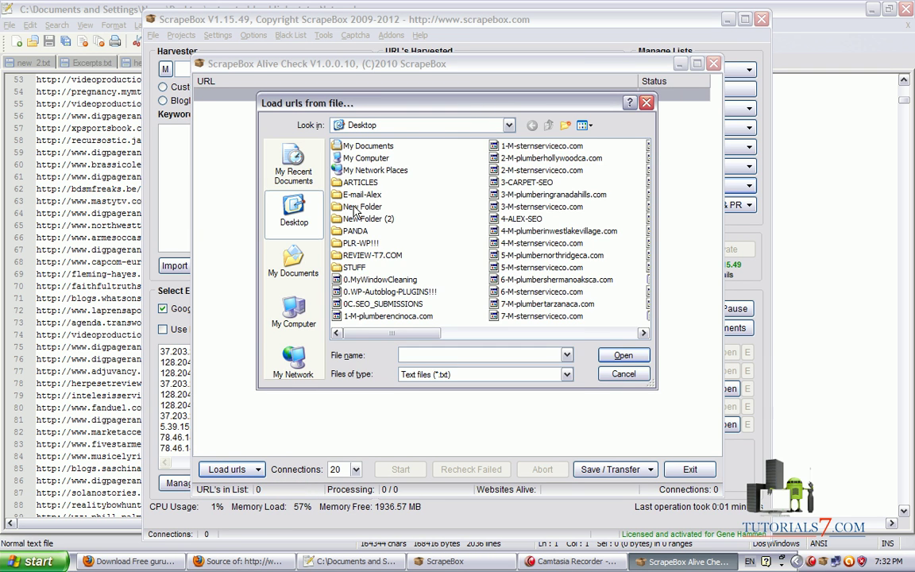
type("Excerpts.txt")
left_click(518, 182)
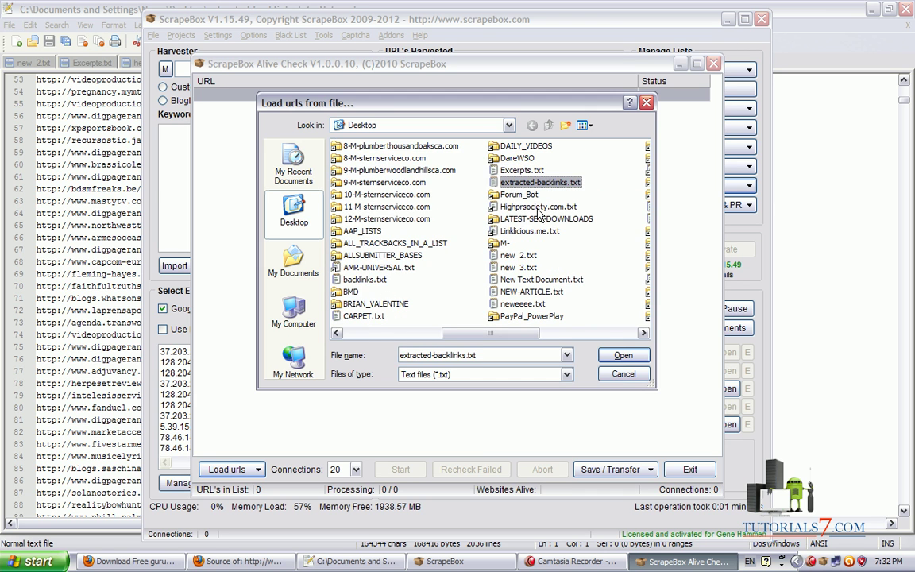
left_click(622, 357)
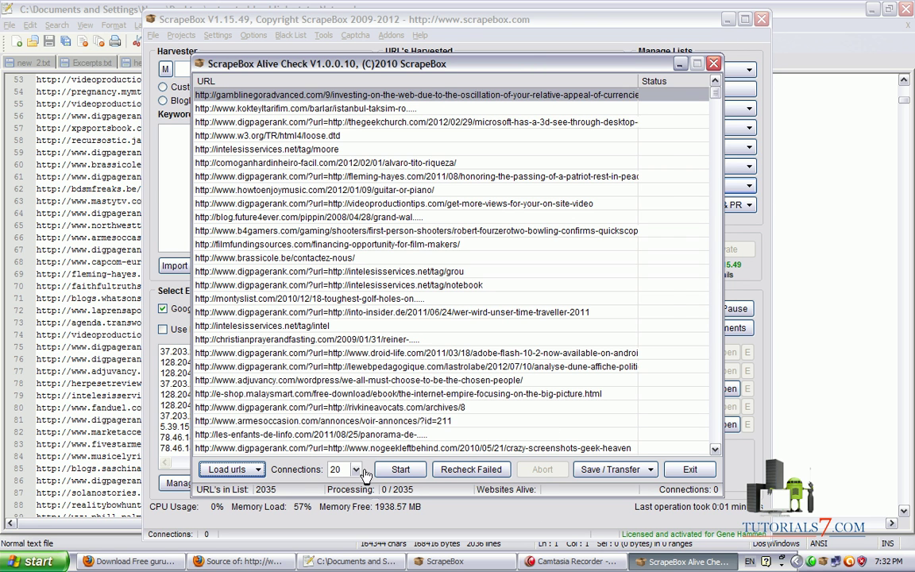
left_click(400, 469)
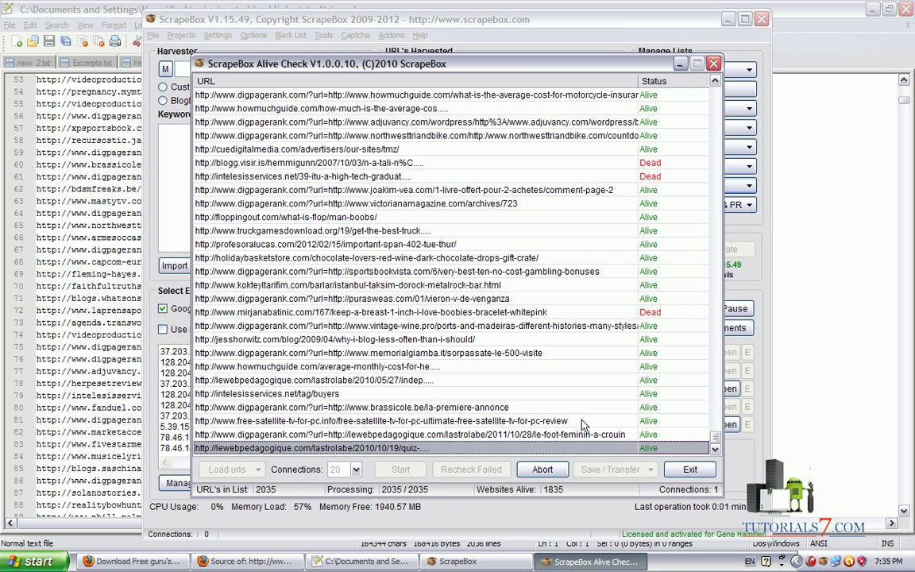
Save the 1836 alive URLs over extracted-backlinks.txt and close Alive Check.
left_click(460, 317)
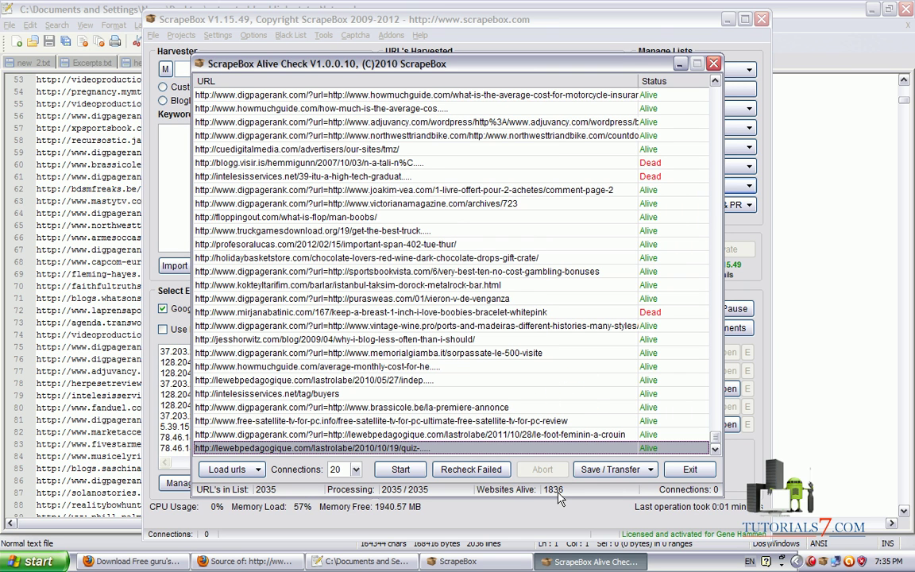
left_click(600, 470)
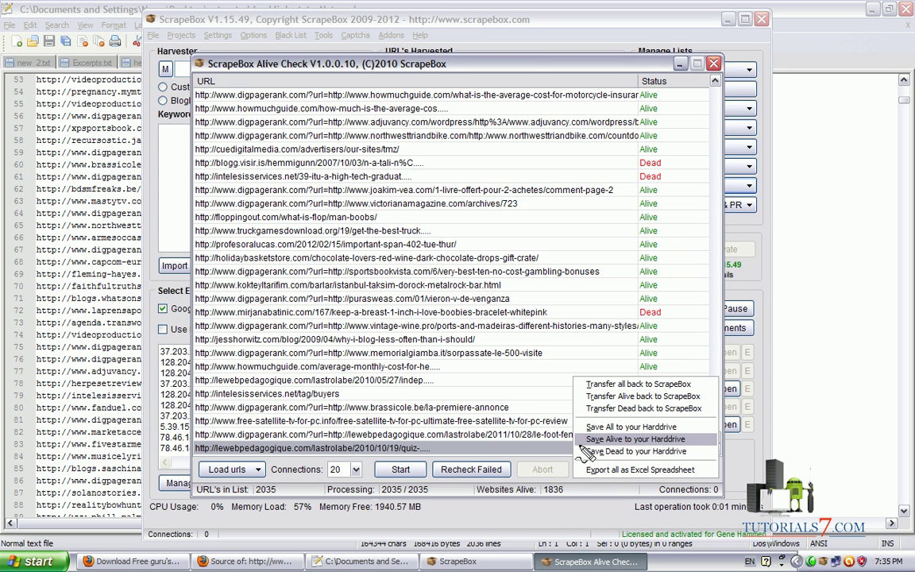
left_click(603, 442)
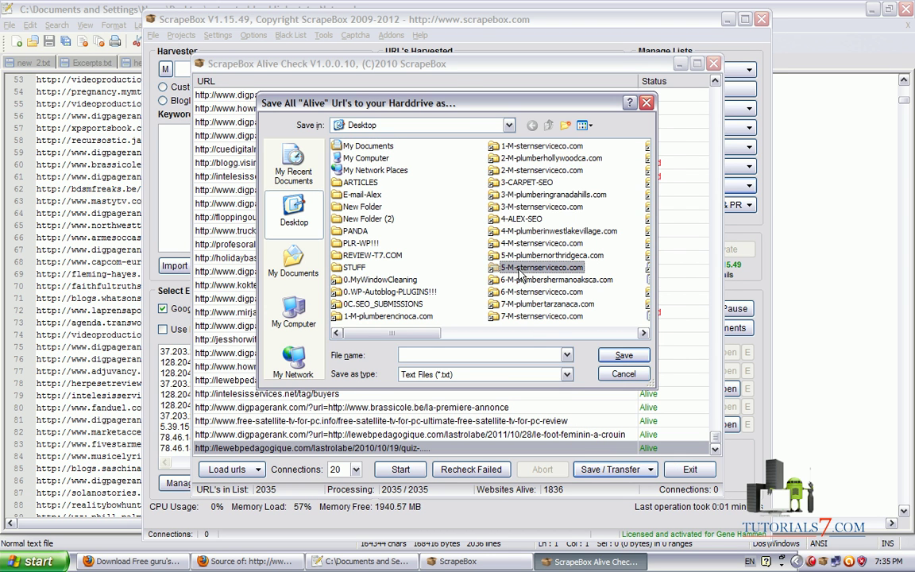
scroll(524, 278, "right", 2)
left_click(522, 170)
left_click(541, 182)
left_click(622, 355)
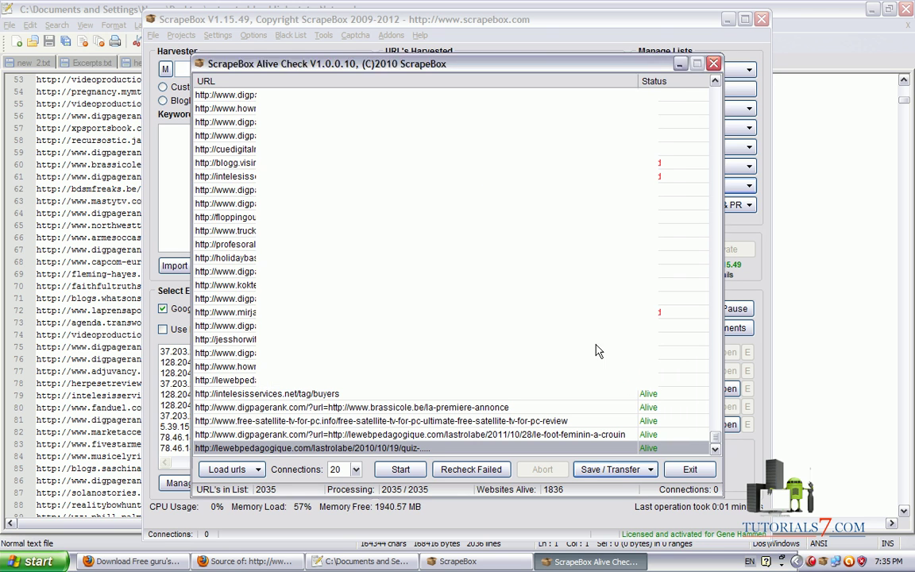
left_click(456, 312)
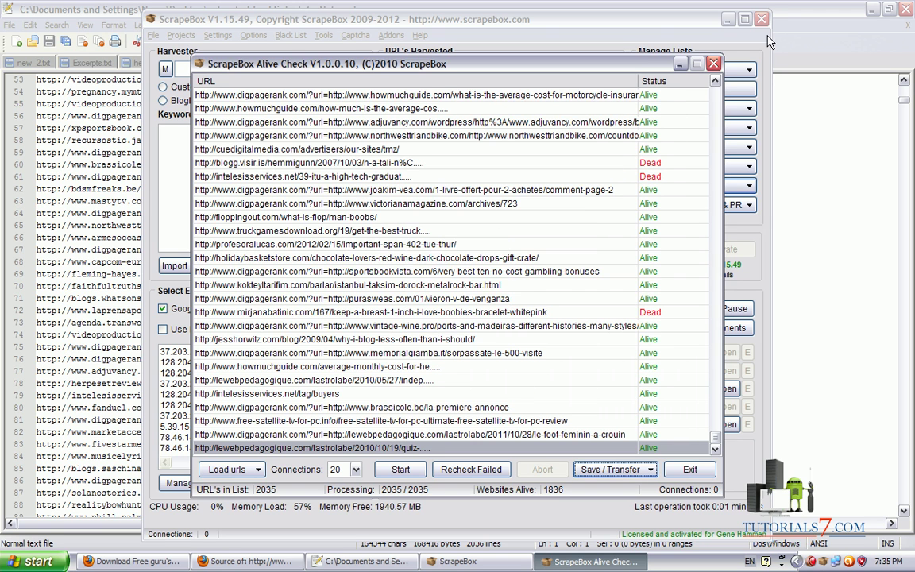
left_click(714, 64)
left_click(362, 561)
Reload extracted-backlinks.txt in Notepad++ and scroll to the end of its 1837 lines.
left_click(430, 330)
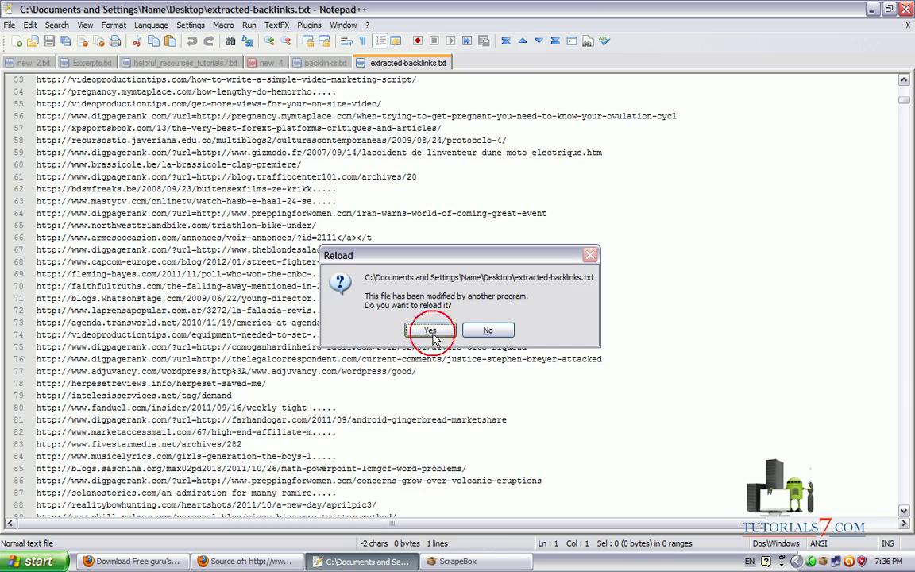
left_click_drag(908, 94, 872, 527)
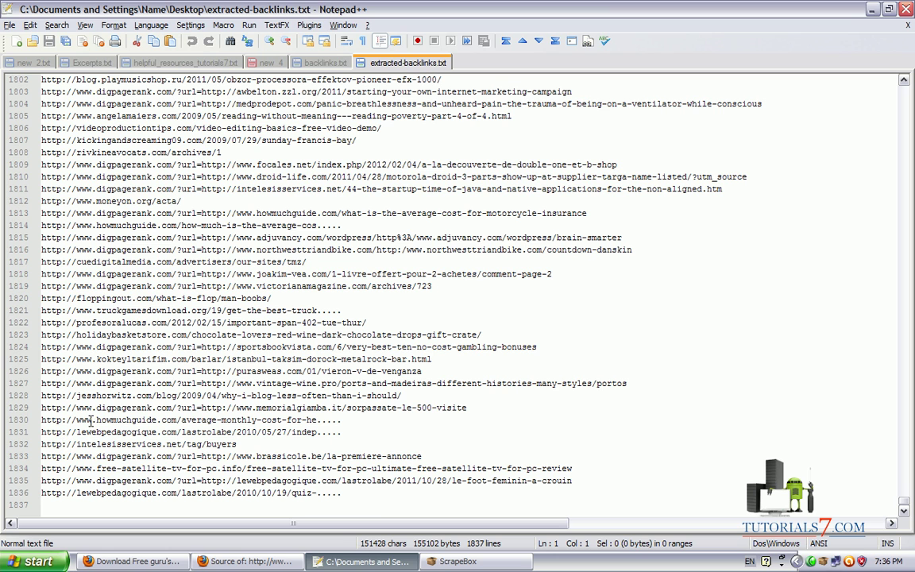
left_click(127, 561)
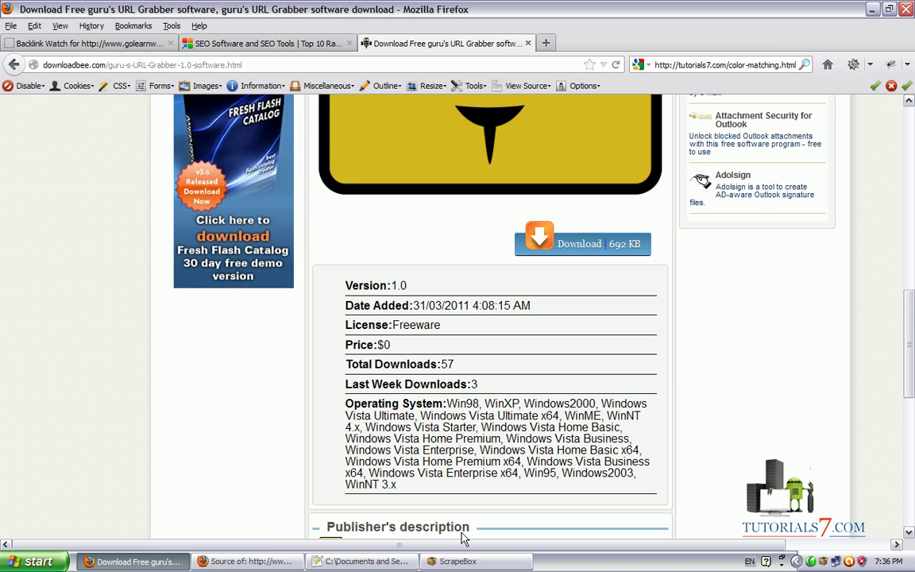
left_click(458, 561)
Launch the ScrapeBox Blog Analyzer addon from the Addons menu.
left_click(391, 35)
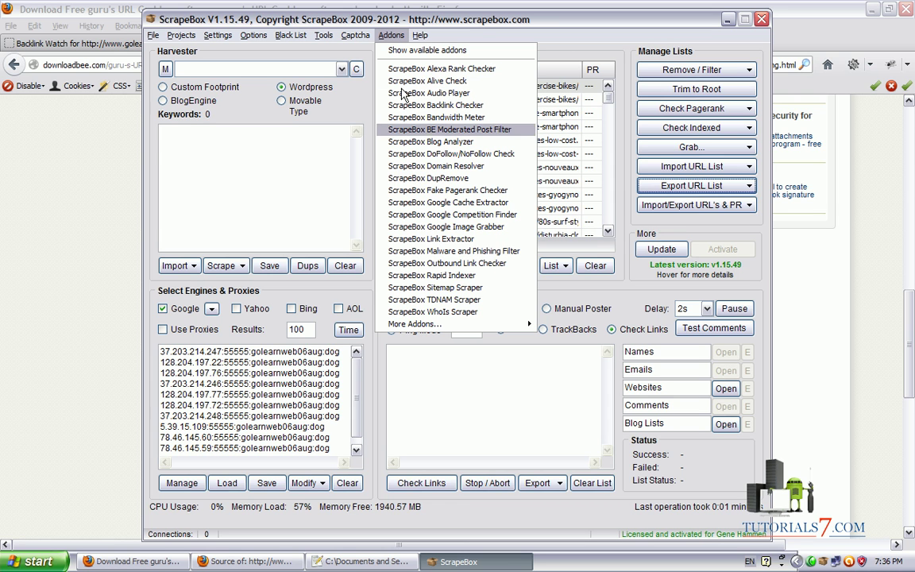
mouse_move(427, 139)
left_mouse_down()
mouse_move(474, 135)
mouse_move(354, 141)
mouse_move(457, 151)
left_mouse_up()
key("Escape")
left_click(391, 35)
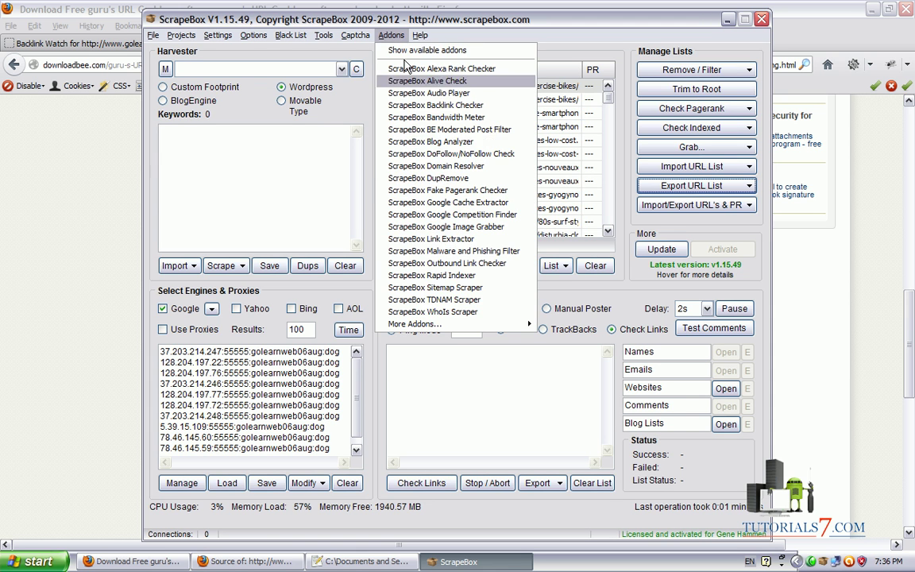
left_click(416, 141)
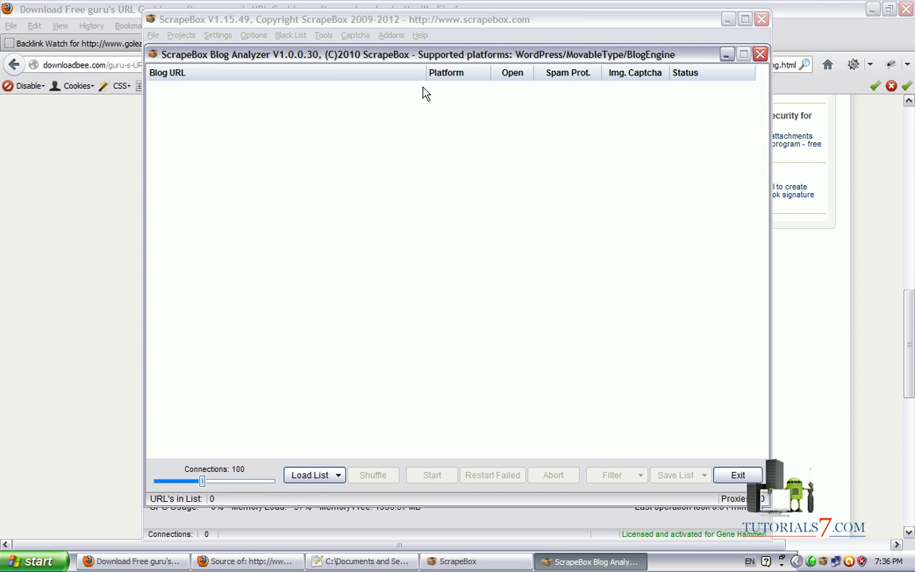
Load the 1836 alive URLs from extracted-backlinks.txt into the Blog Analyzer.
left_click(328, 477)
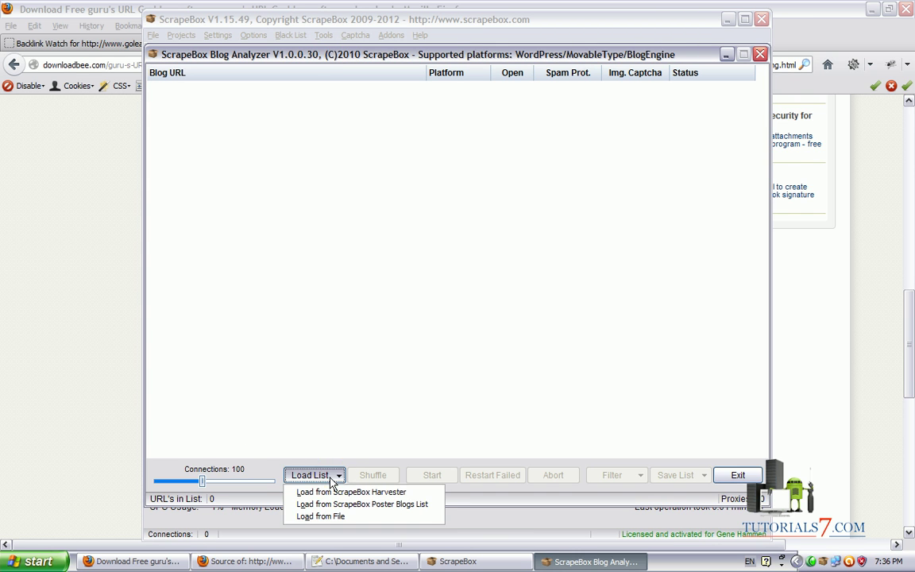
left_click(337, 519)
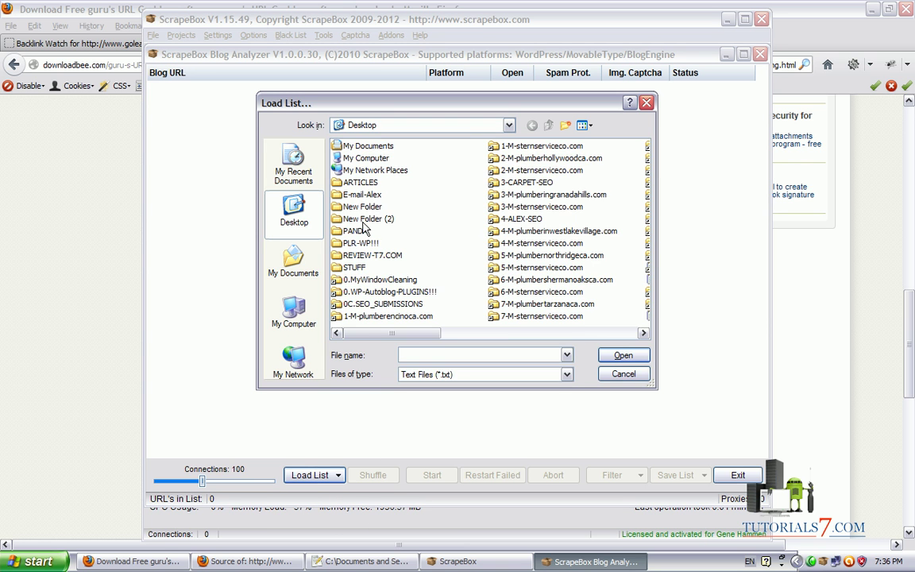
scroll(322, 191, "down", 3)
left_click(518, 170)
left_click(515, 183)
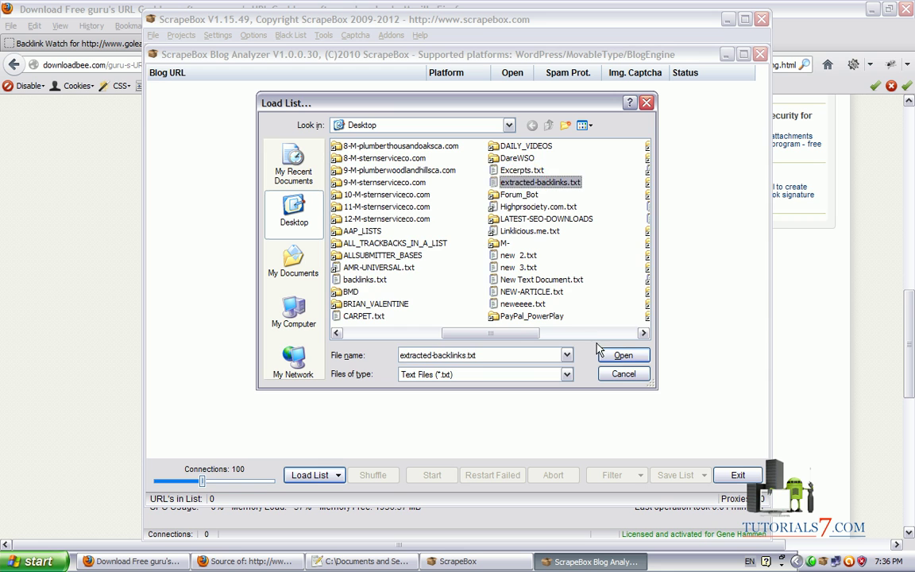
left_click(625, 356)
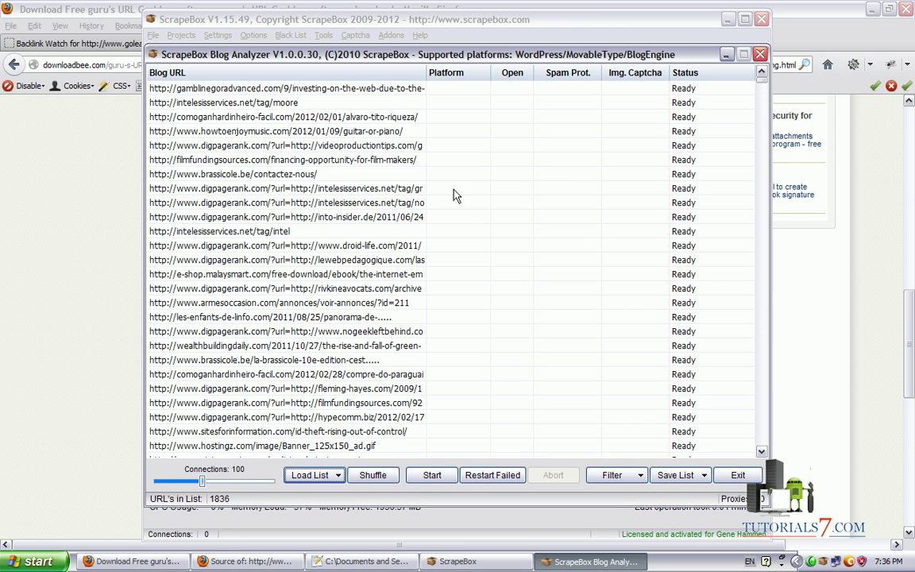
Start the Blog Analyzer on the 1836 URLs and scroll through rows as they complete.
left_click(432, 475)
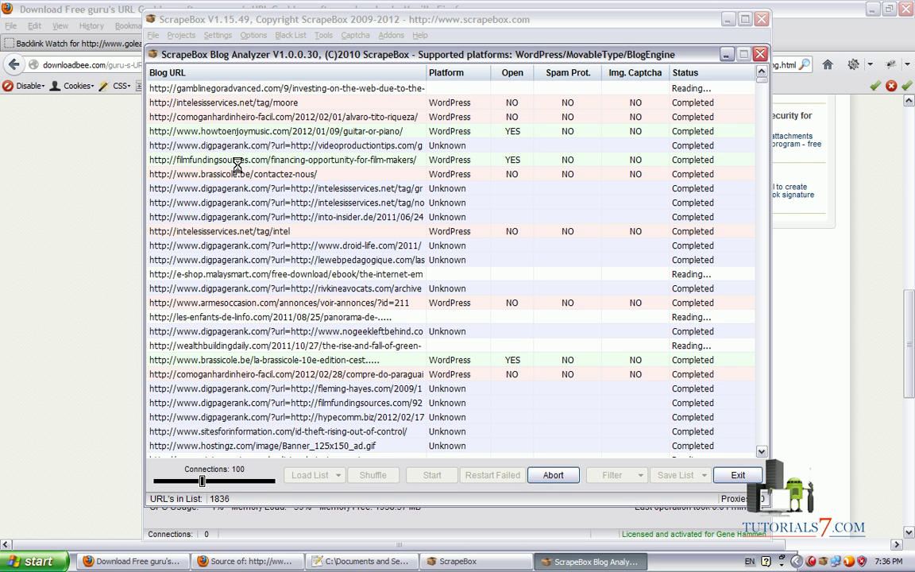
mouse_move(761, 80)
left_mouse_down()
mouse_move(762, 103)
mouse_move(763, 85)
mouse_move(764, 93)
left_mouse_up()
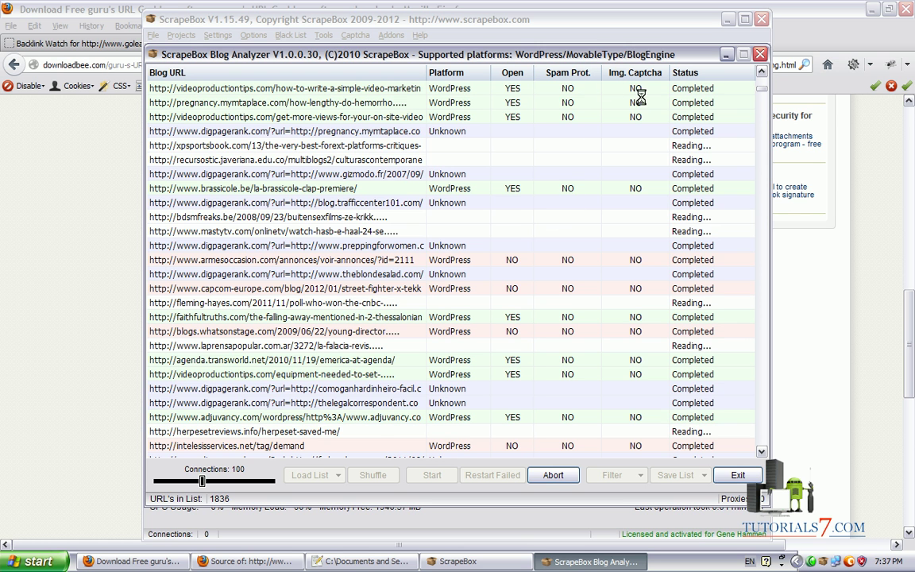
mouse_move(764, 93)
left_mouse_down()
mouse_move(761, 185)
mouse_move(761, 104)
left_mouse_up()
left_click(761, 103)
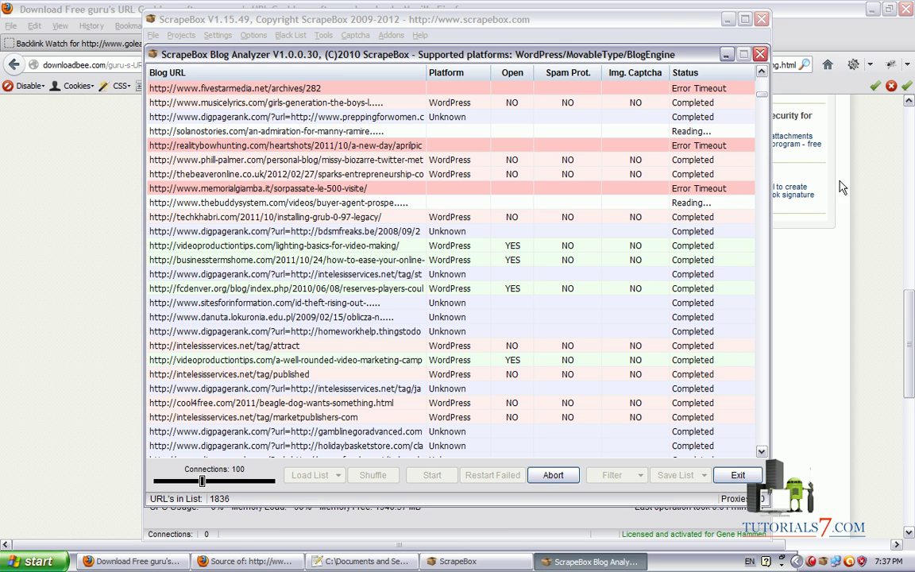
Scroll the running analysis results, then bring Firefox's guru's URL Grabber download page forward.
left_click_drag(762, 95, 762, 143)
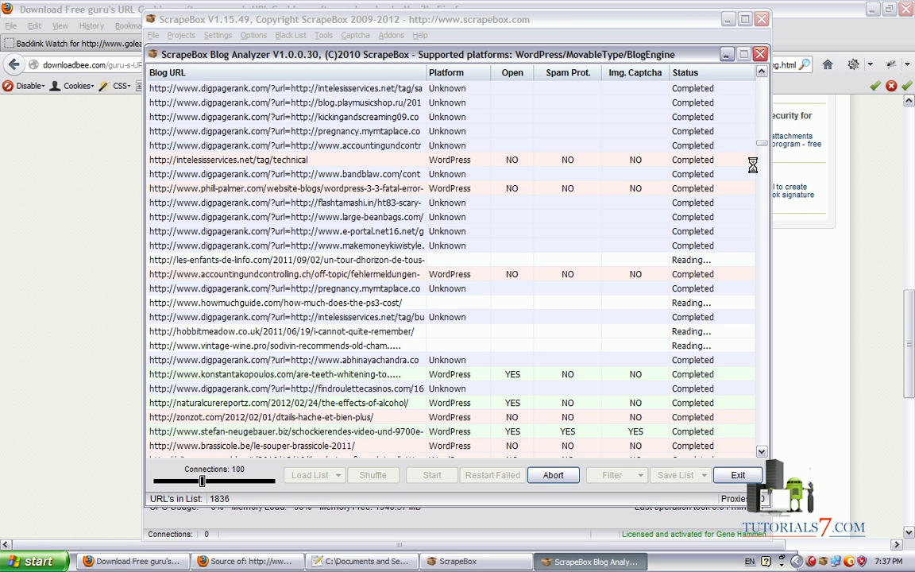
left_click_drag(761, 143, 763, 153)
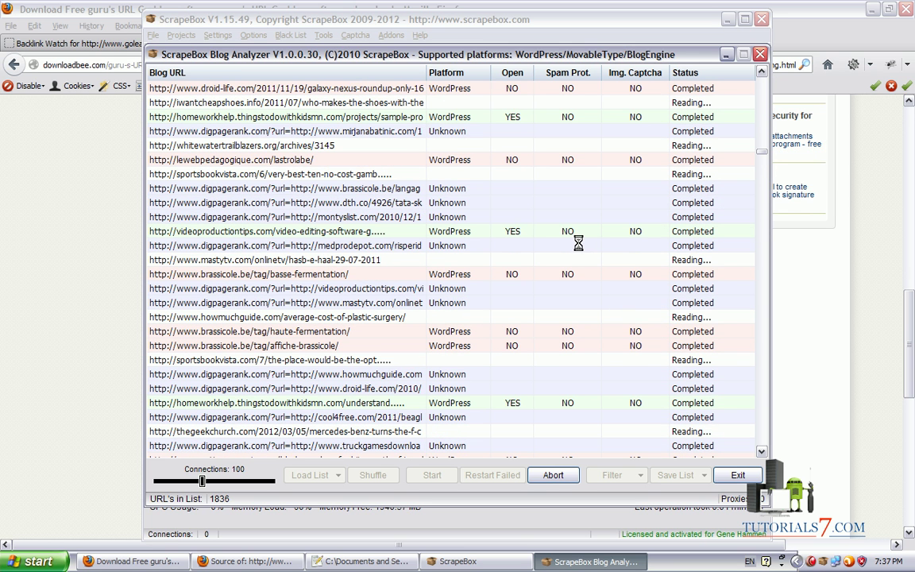
left_click(374, 8)
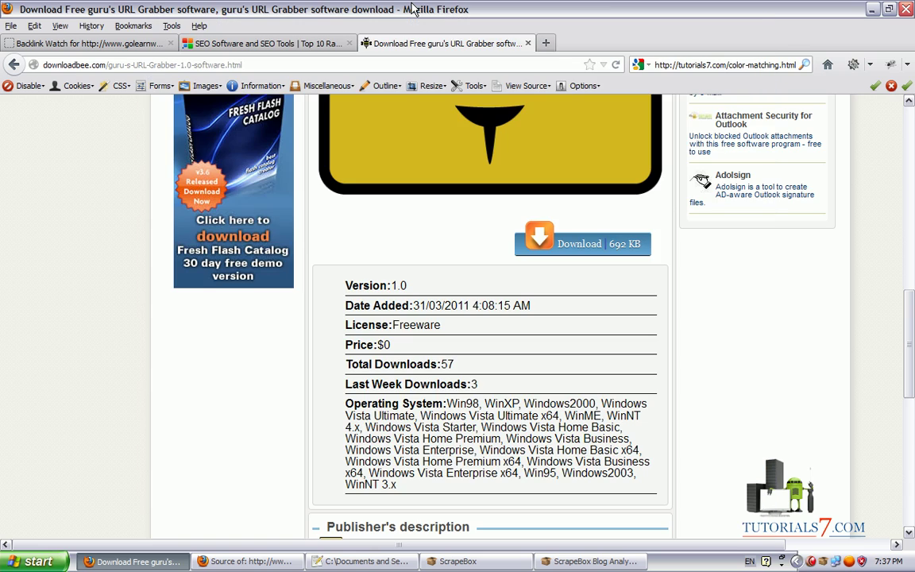